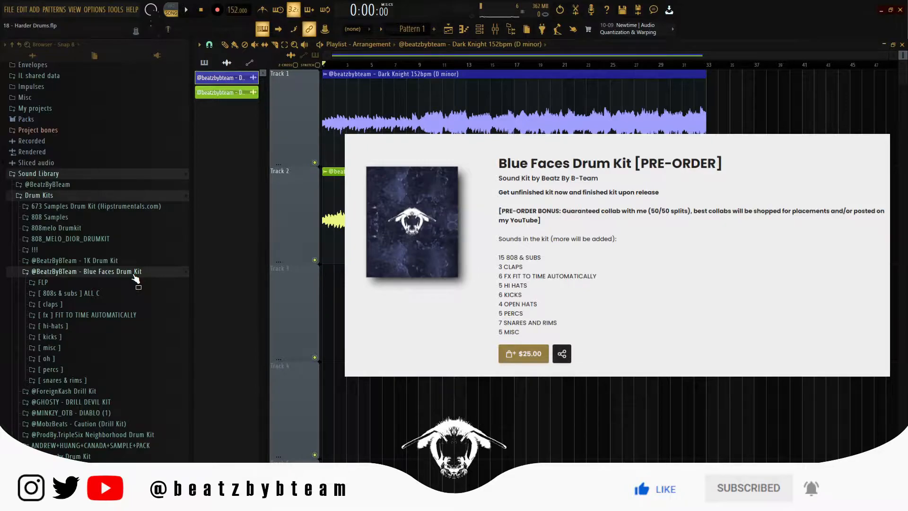
- Browse the sample folders of the Blue Faces Drum Kit, from the 808s and subs through the snares and rims
left_click(117, 295)
left_click(116, 297)
left_click(106, 305)
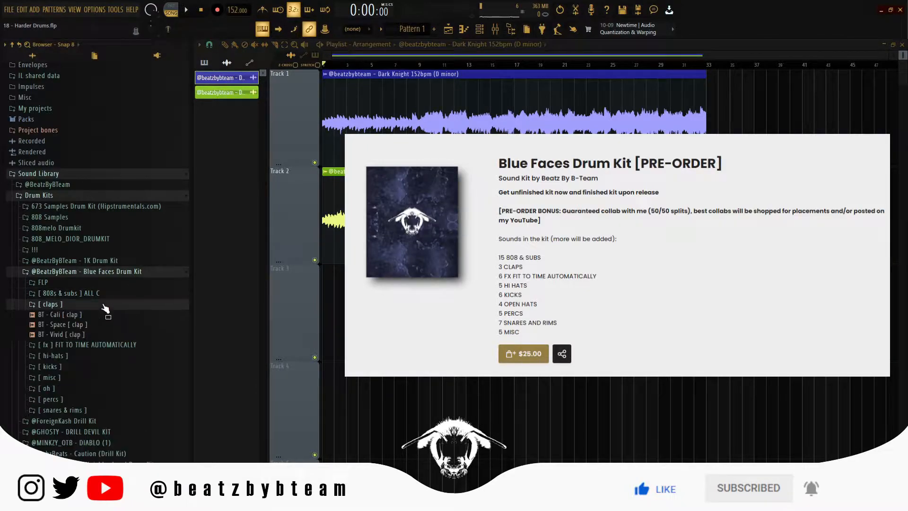
left_click(105, 305)
left_click(98, 318)
left_click(98, 319)
left_click(100, 325)
left_click(99, 326)
left_click(92, 337)
left_click(90, 338)
left_click(86, 348)
left_click(85, 349)
left_click(79, 360)
left_click(79, 360)
left_click(77, 371)
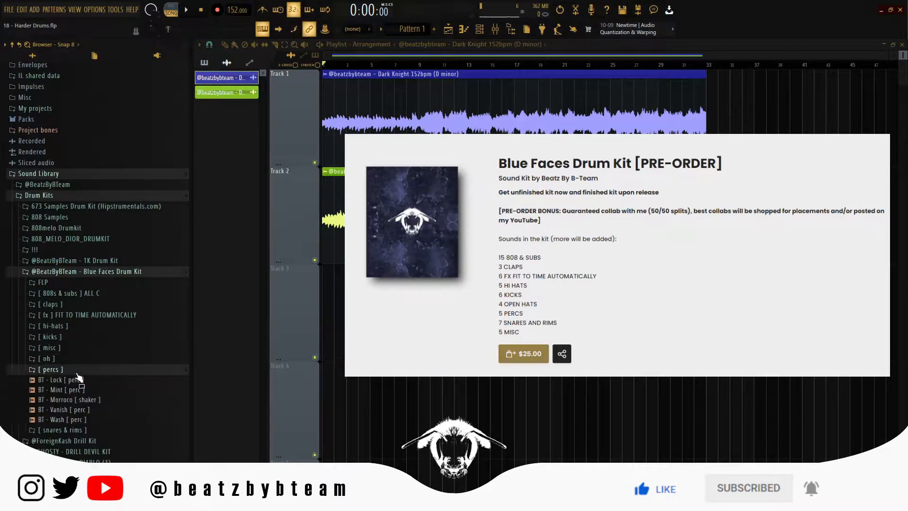
left_click(77, 371)
left_click(75, 381)
left_click(76, 381)
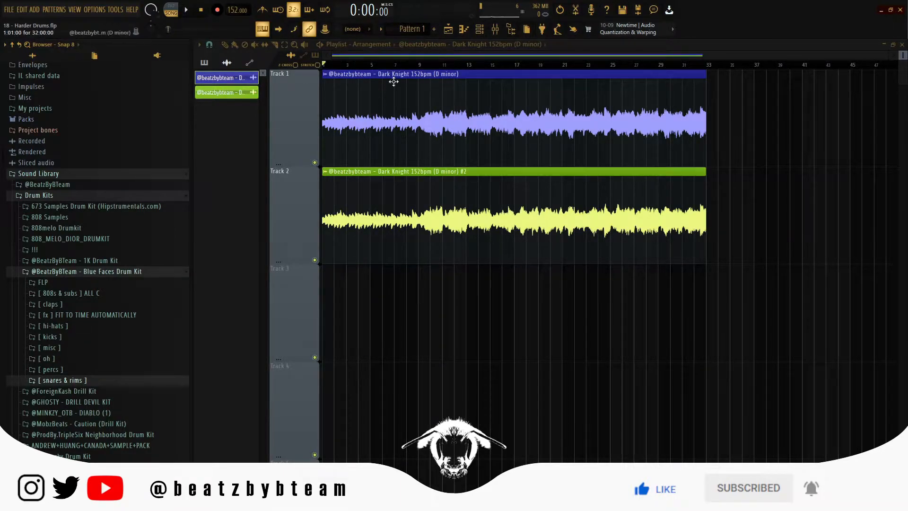
- Solo Track 1 and listen to the first Dark Knight clip, skipping ahead to about bars 16 and 24
left_click_drag(717, 331, 350, 85)
left_click(427, 354, "ctrl")
key("space")
right_click(318, 163)
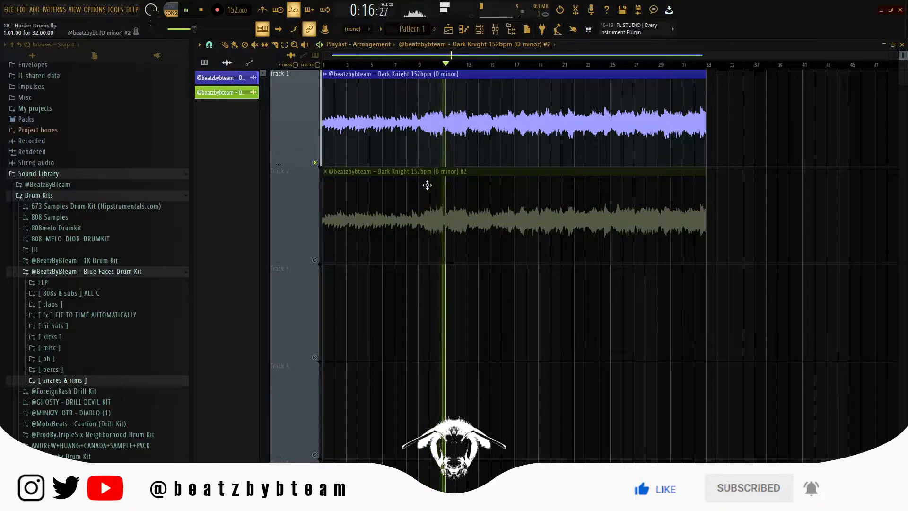
left_click(504, 65)
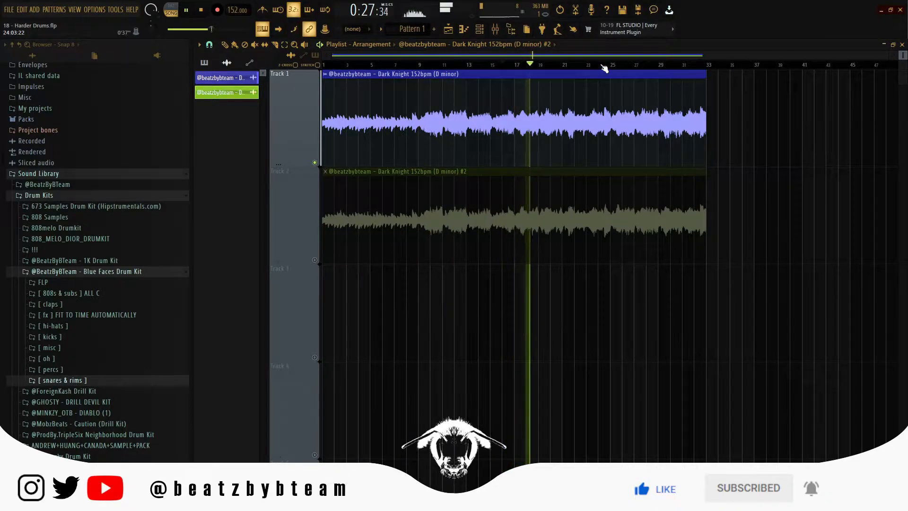
left_click(600, 66)
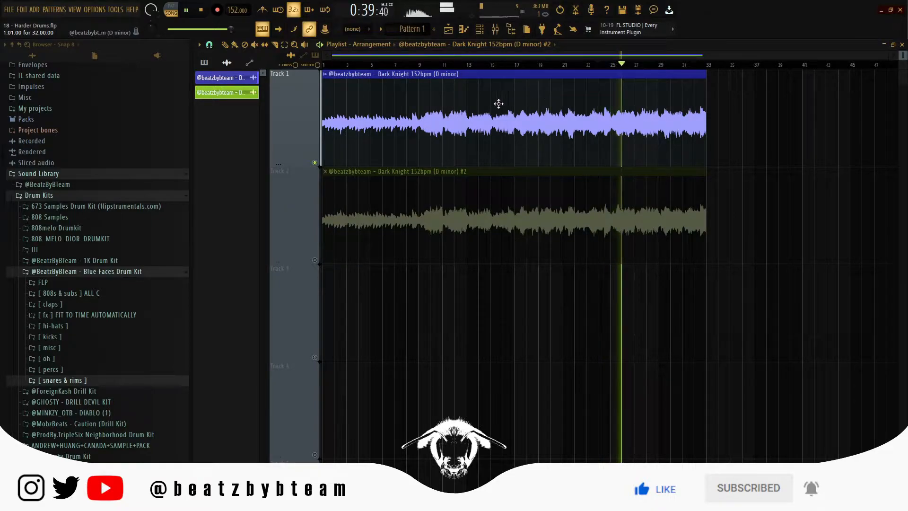
key("space")
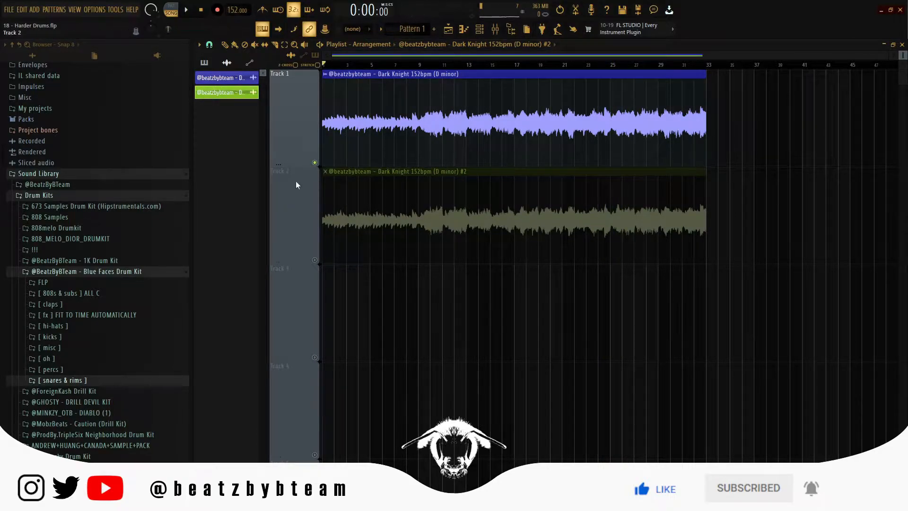
- Solo Track 2 and listen to the second Dark Knight clip while checking its mixer levels
right_click(315, 260)
key("space")
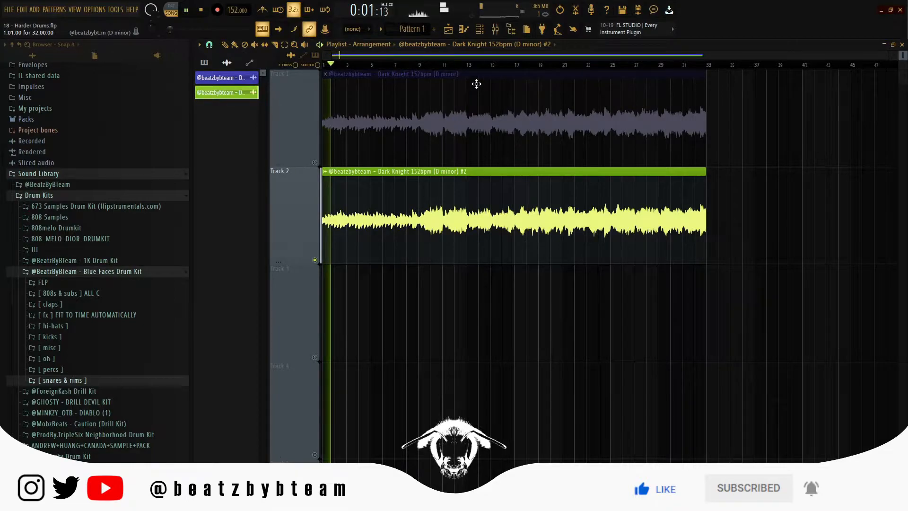
left_click(495, 29)
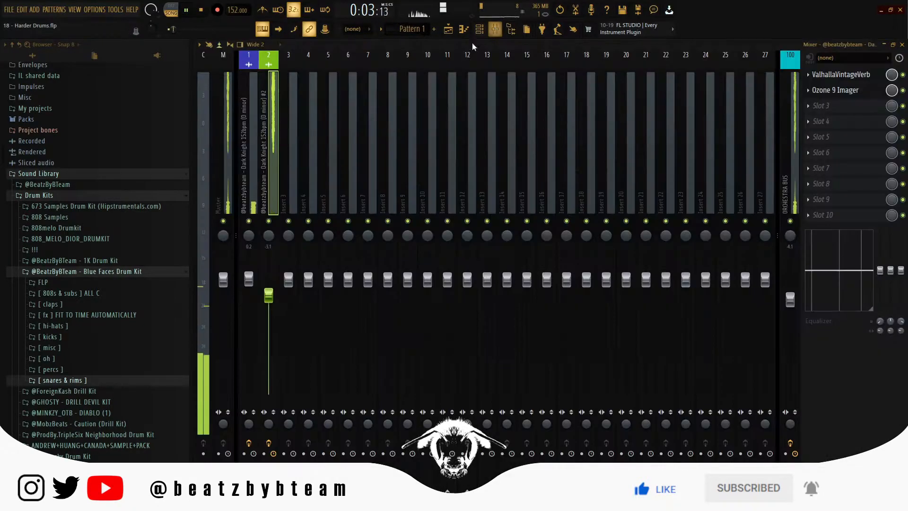
left_click(449, 29)
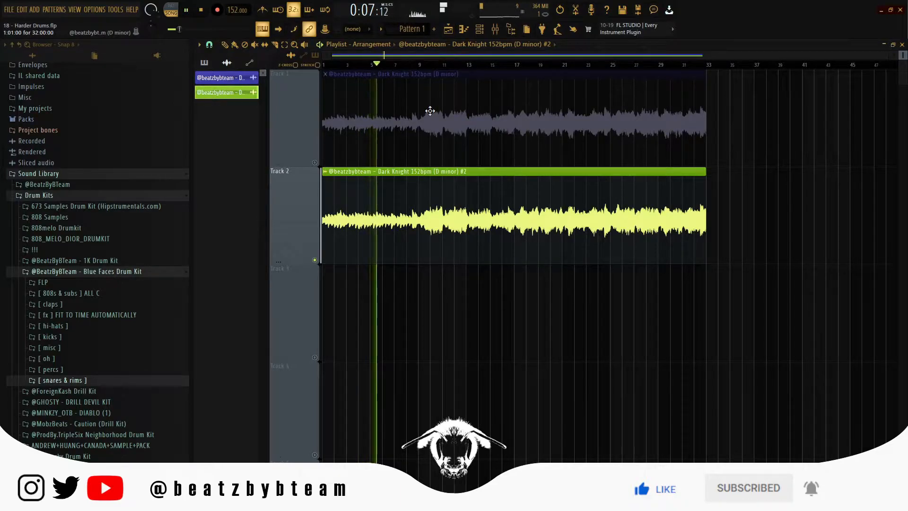
key("space")
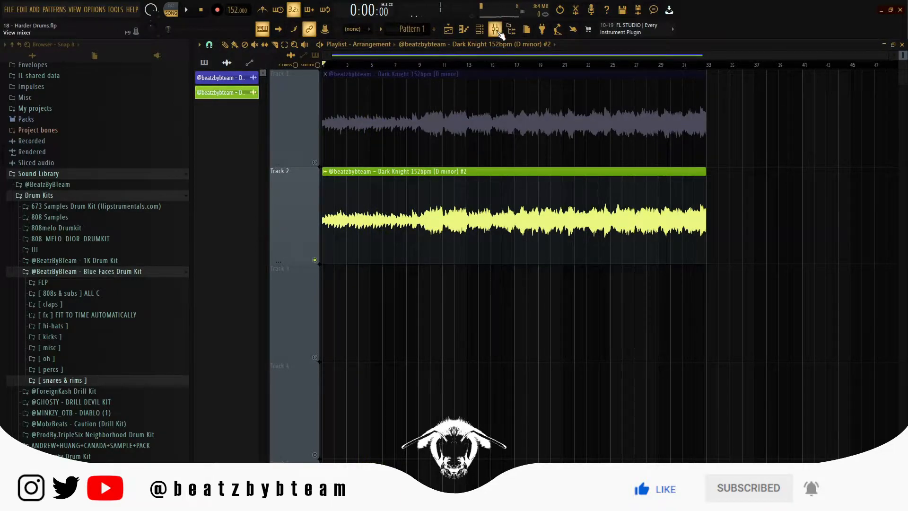
- Examine the mixer effects on both Dark Knight tracks and the ORCHESTRA BUS, including Gross Beat, ValhallaVintageVerb and Fruity parametric EQ 2
left_click(499, 31)
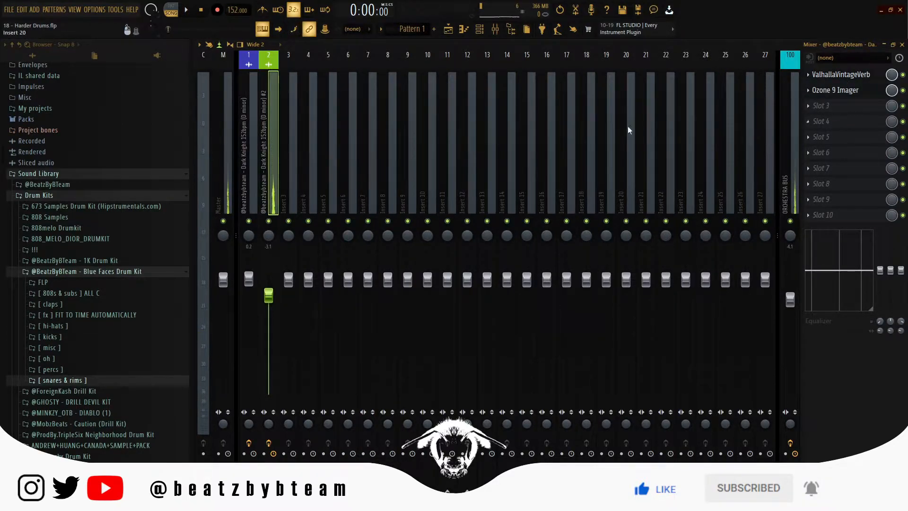
left_click(790, 157)
left_click(247, 168)
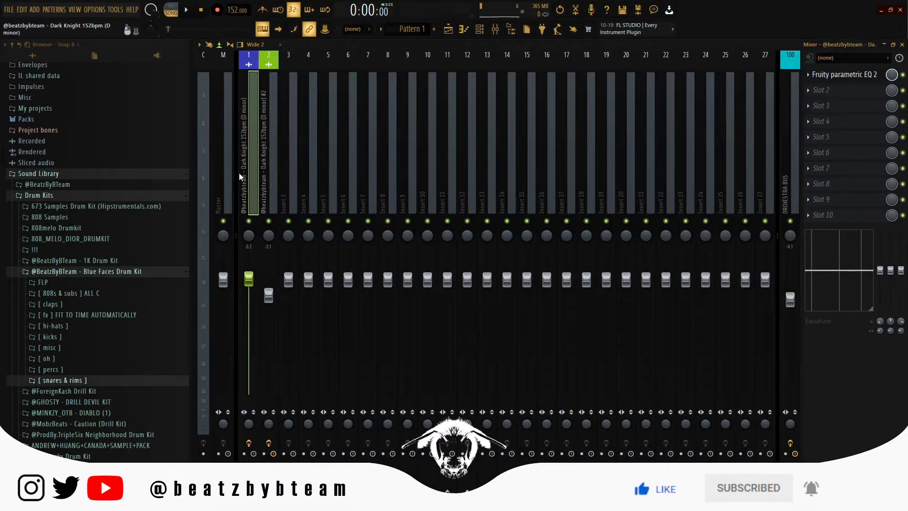
left_click(270, 165)
left_click(785, 132)
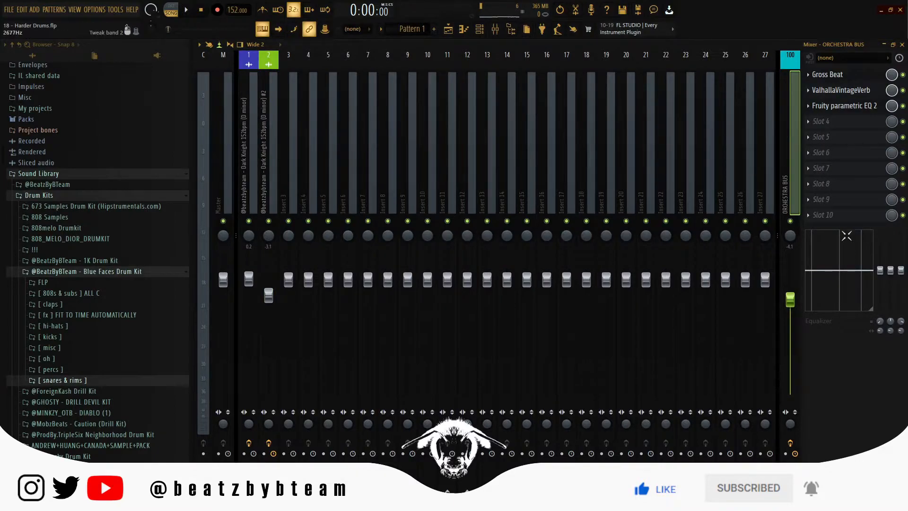
left_click(844, 74)
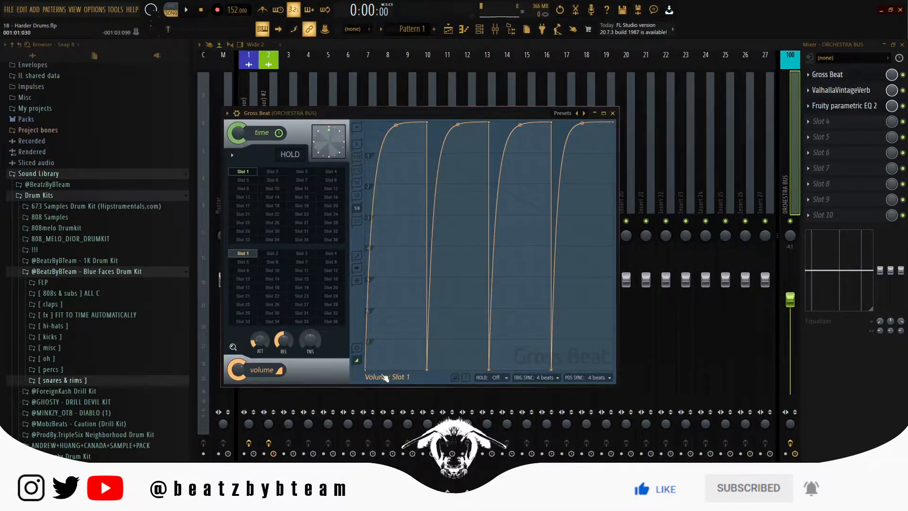
left_click(839, 92)
left_click(832, 90)
left_click(830, 106)
left_click(831, 106)
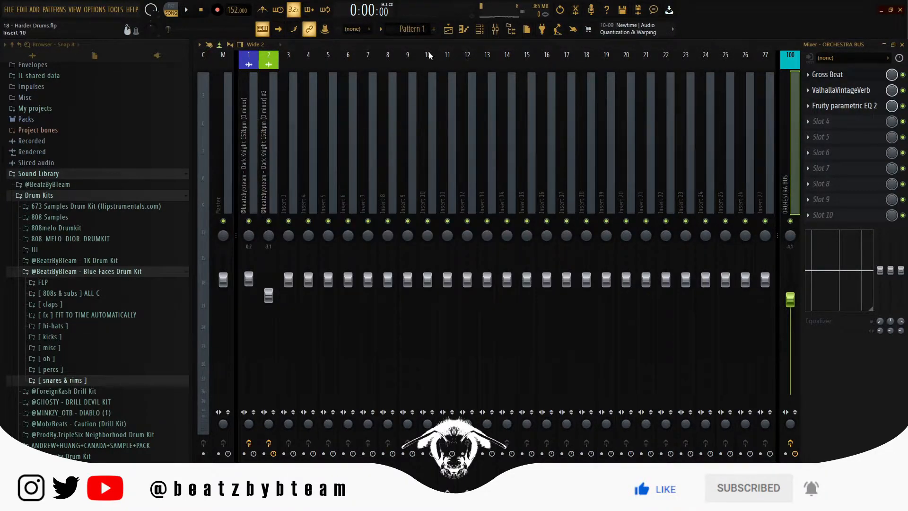
- Unsolo the playlist tracks and place Pattern 1 clips on Track 3 at bars 1, 9, 17 and 25
left_click(449, 31)
right_click(314, 261)
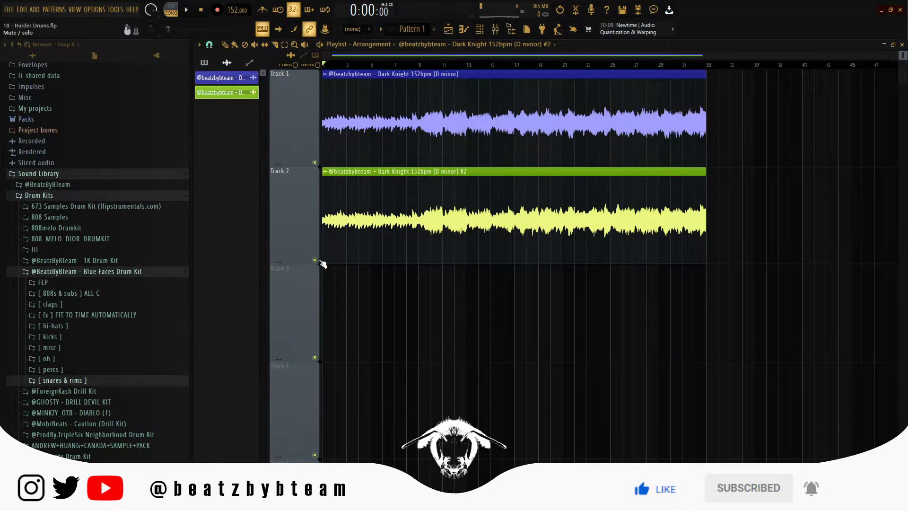
left_click(410, 29)
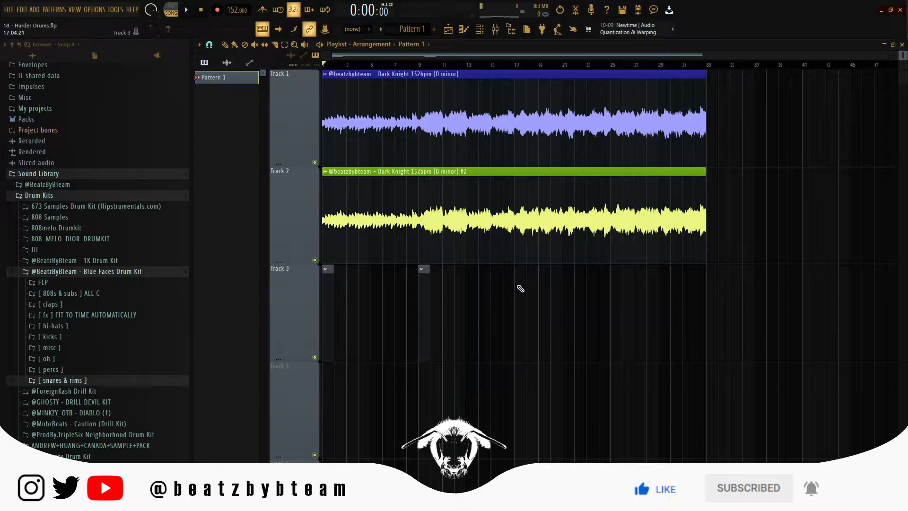
- Add the BT - Bandit [ 808 ] sample from the kit's 808s & subs folder to the channel rack
left_click(479, 29)
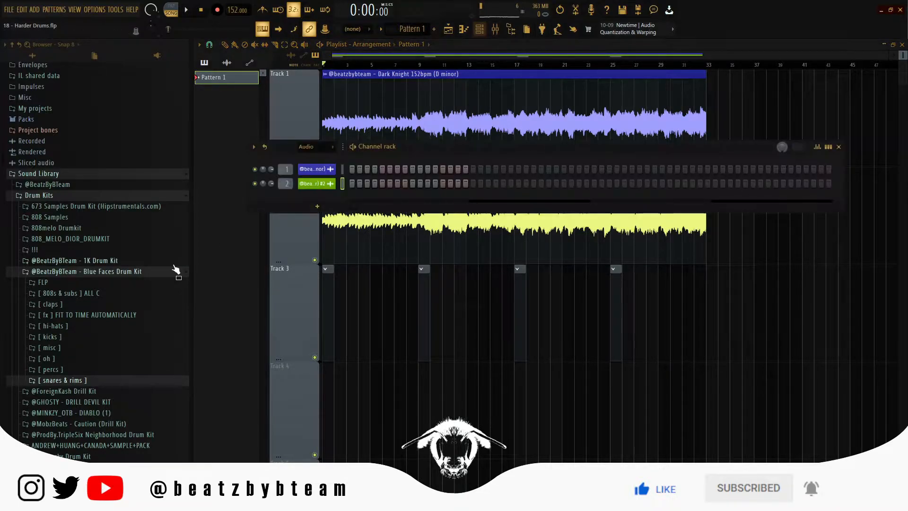
left_click(124, 294)
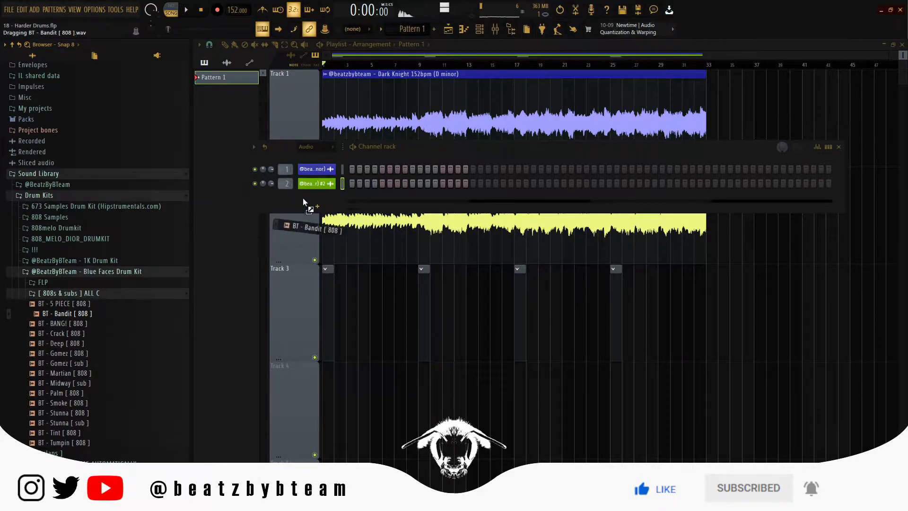
left_click_drag(302, 202, 302, 198)
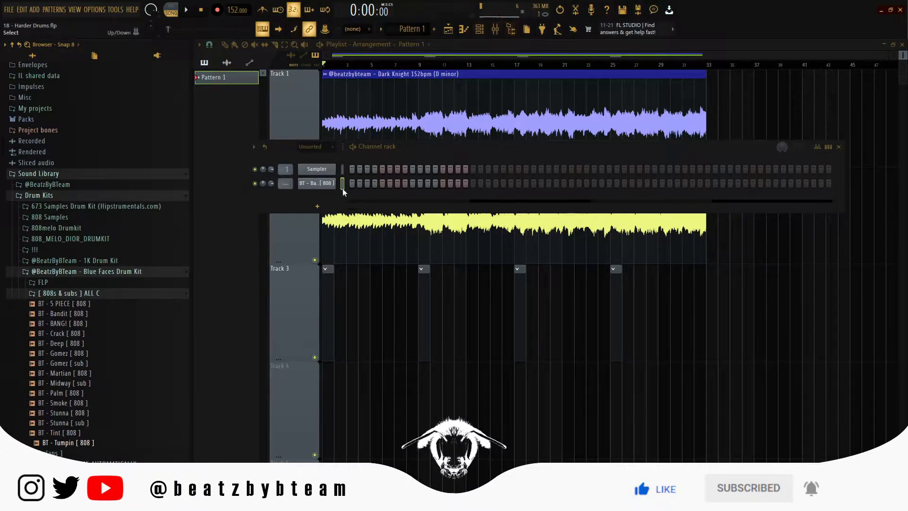
- Replace the Fruity Limiter in slot 10 of the Master mixer track with Fruity Soft Clipper
key("F9")
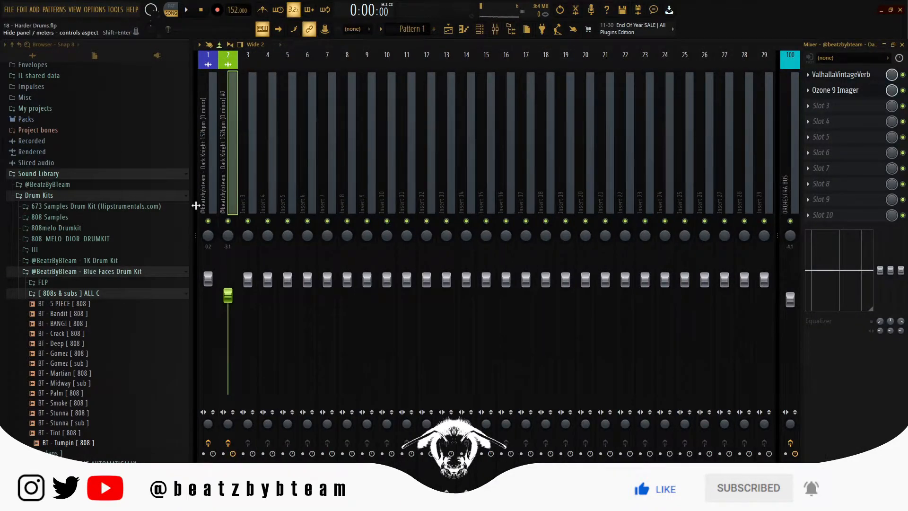
left_click_drag(196, 205, 237, 190)
left_click(217, 187)
left_click(807, 215)
mouse_move(809, 229)
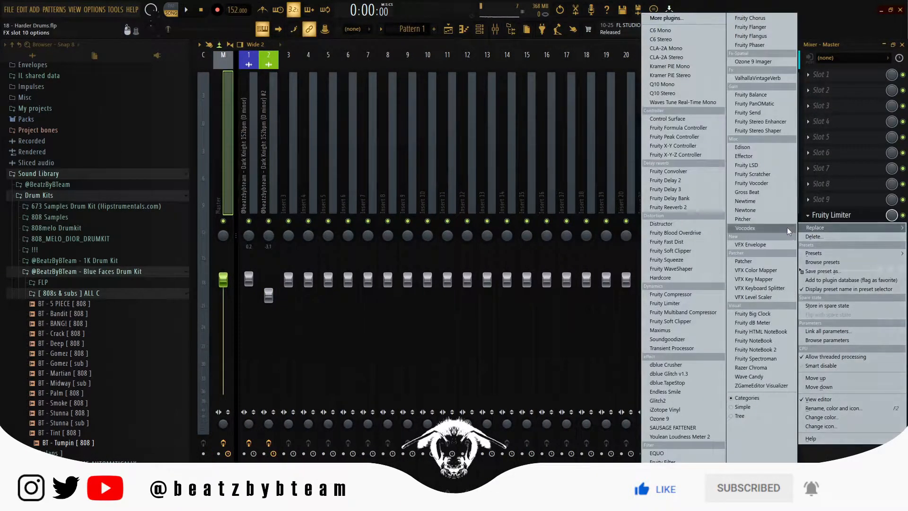
left_click(706, 250)
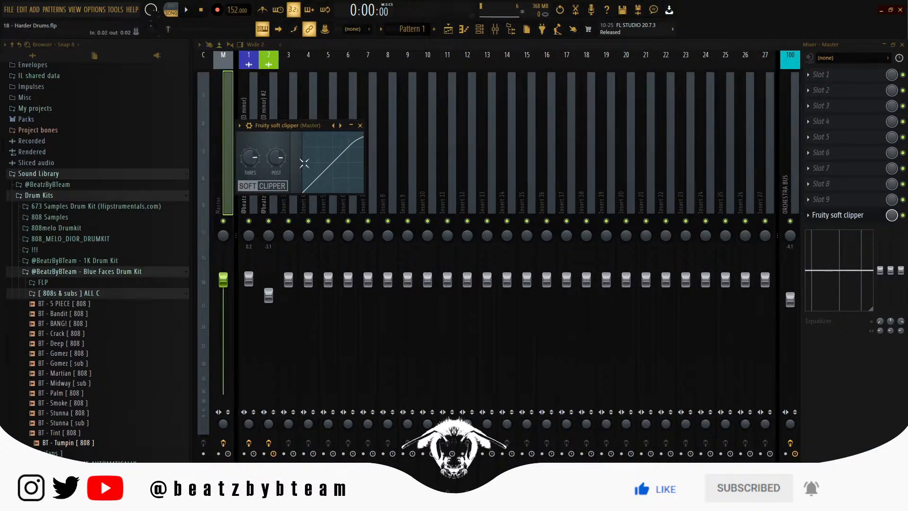
key("F9")
- Place D5 notes for the Bandit 808 at bar 1, beat 2 of bar 2, and bar 3 in the piano roll
right_click(309, 196)
left_click(365, 199)
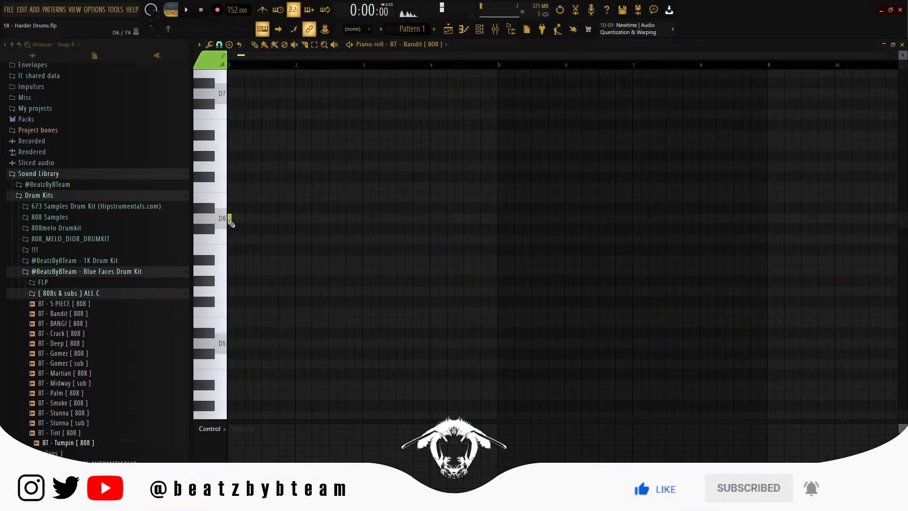
key("space")
key("space")
key("space")
left_click(313, 343)
left_click(365, 343)
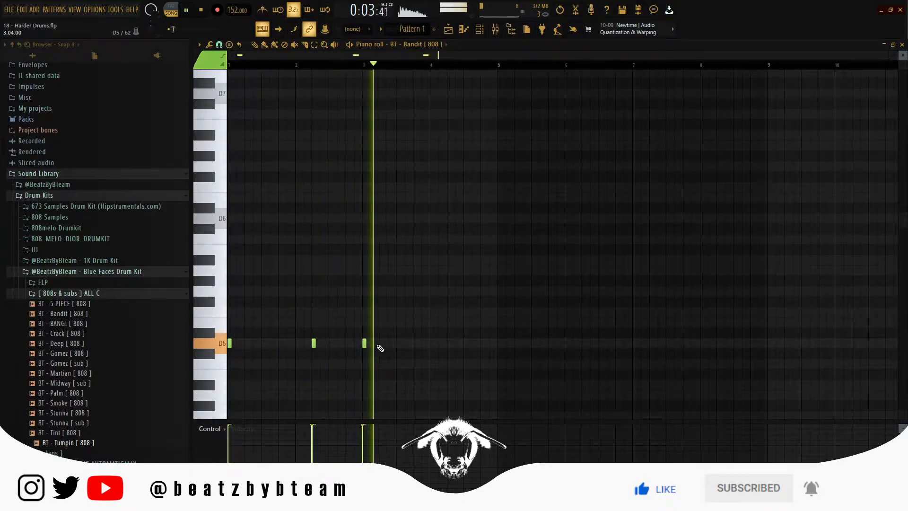
- Try further 808 notes in bar 4, keeping only a G5 note at the very end of the bar
left_click(449, 270)
left_click(473, 269)
left_click(495, 291)
right_click(448, 271)
right_click(474, 270)
key("space")
- Set the Bandit 808 channel to cut itself and enable its volume envelope with 0% decay
left_click(483, 30)
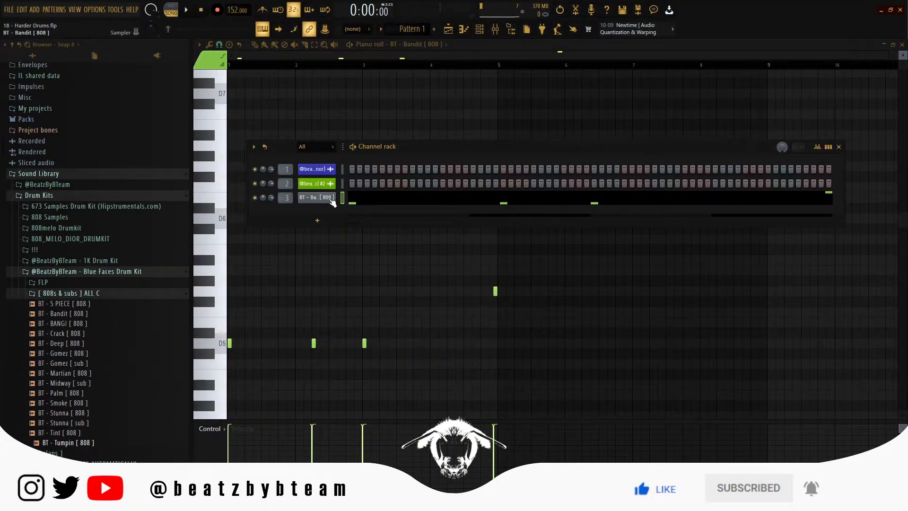
right_click(332, 202)
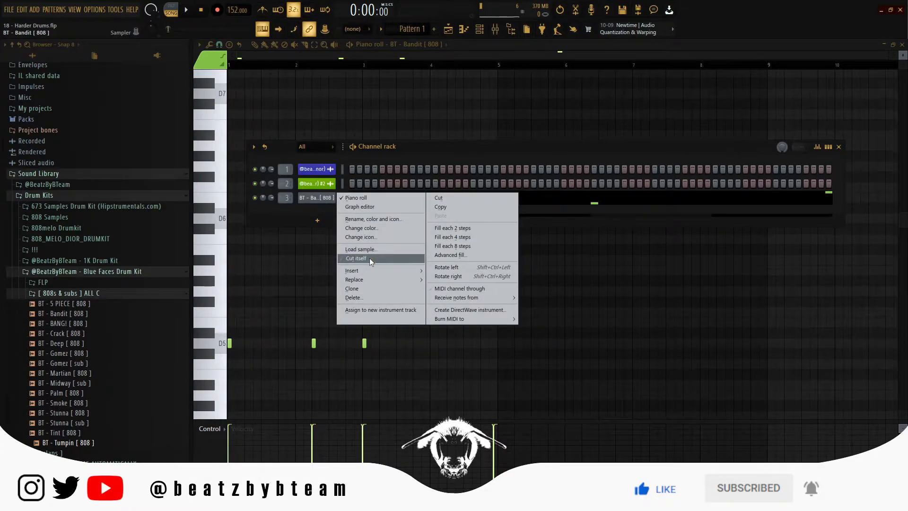
left_click(369, 258)
left_click(317, 199)
left_click(243, 118)
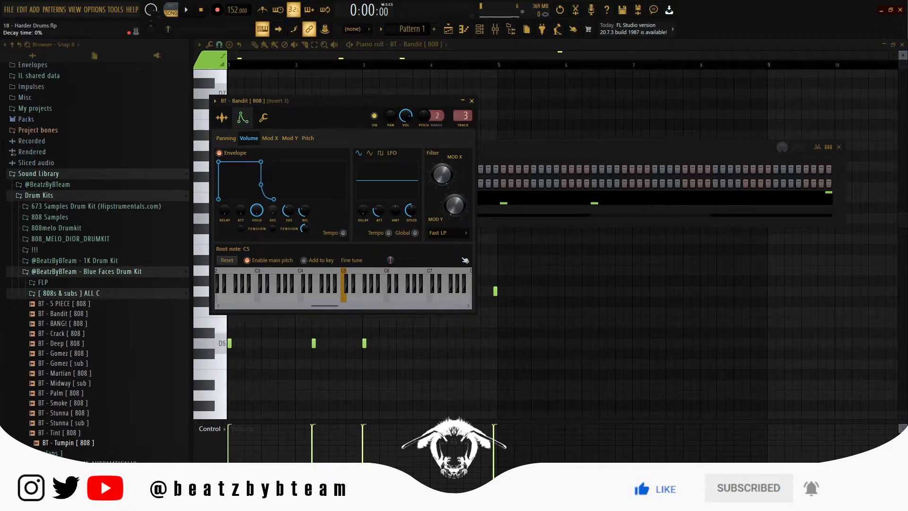
- Extend the three D5 notes end to end with Quick legato and delete the G5 note at the end of bar 4
left_click(231, 343)
key("space")
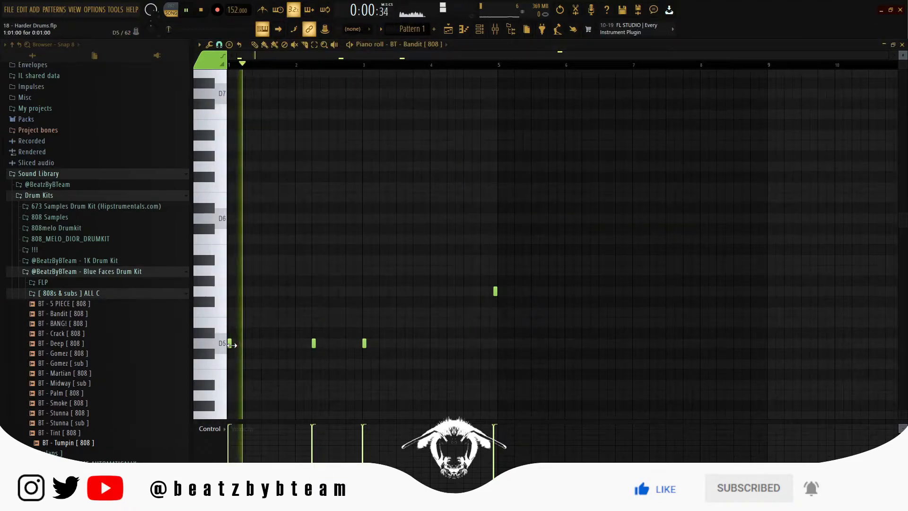
key("ctrl+l")
right_click(338, 285)
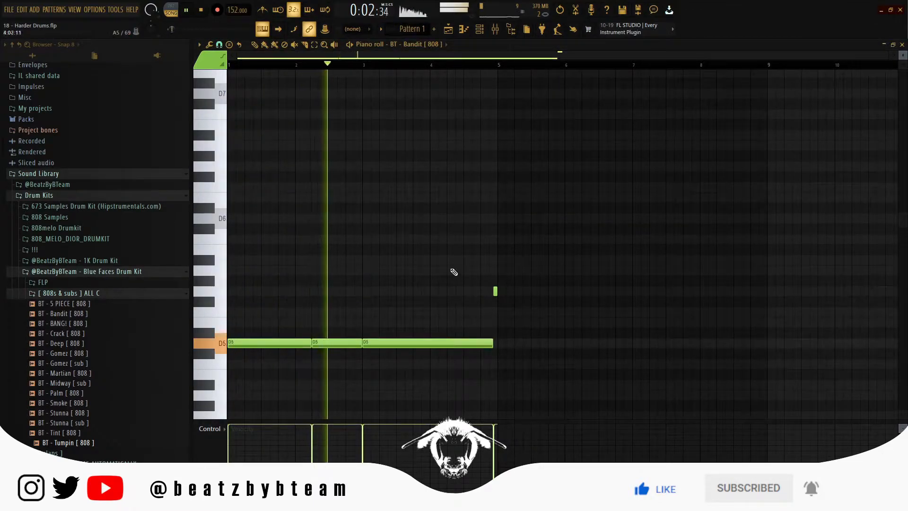
right_click(495, 291)
- Shorten the last D5 note to end at bar 4 and place an E5 note on beat 2 of bar 4
left_click_drag(491, 329, 472, 363)
right_click(473, 363, "ctrl")
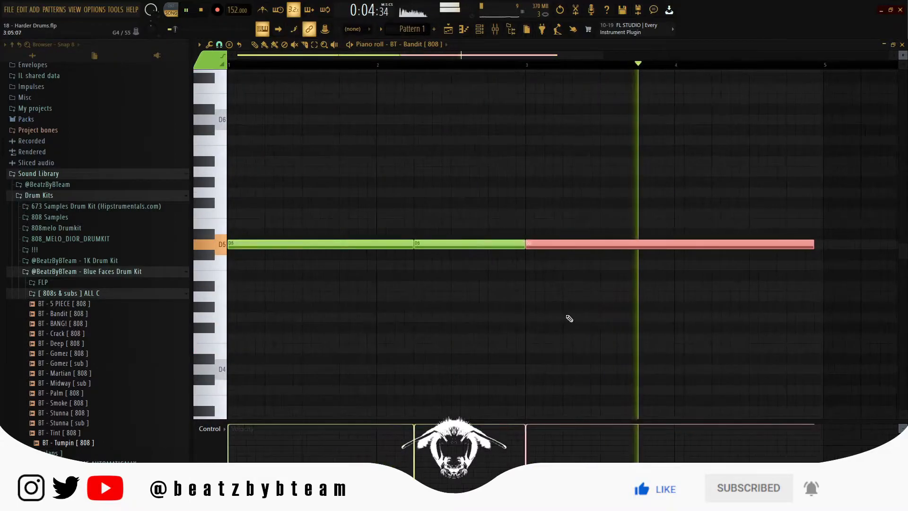
right_click(569, 318, "ctrl")
key("space")
left_click(500, 319)
key("space")
left_click_drag(556, 343, 480, 343)
right_click(490, 342, "ctrl")
- Arrange two short E5 notes in bar 4, the second in the latter half of the bar
scroll(498, 336, "up", 1)
right_click(546, 319)
left_click(566, 319)
right_click(578, 322)
left_click(512, 319)
left_click(565, 320)
left_click_drag(566, 319, 577, 321)
right_click(568, 340, "ctrl")
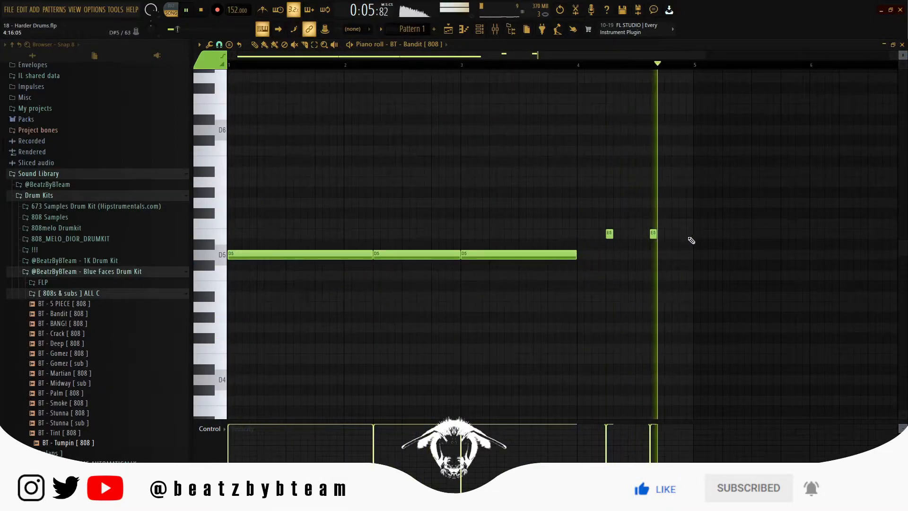
- Extend the 808 notes up to bar 5 with Quick legato and a temporary A5 end note, and duplicate the phrase into bars 5 to 8
left_click(694, 182)
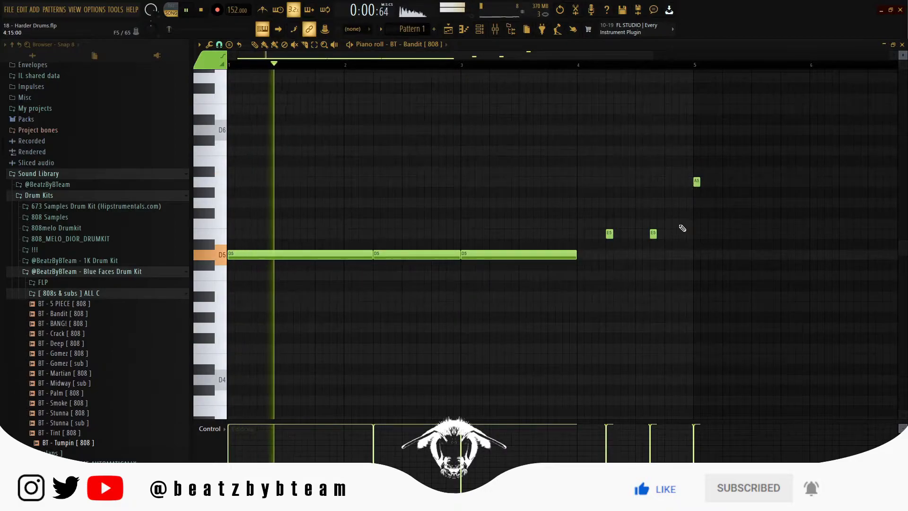
key("ctrl+l")
right_click(696, 181)
key("ctrl+b")
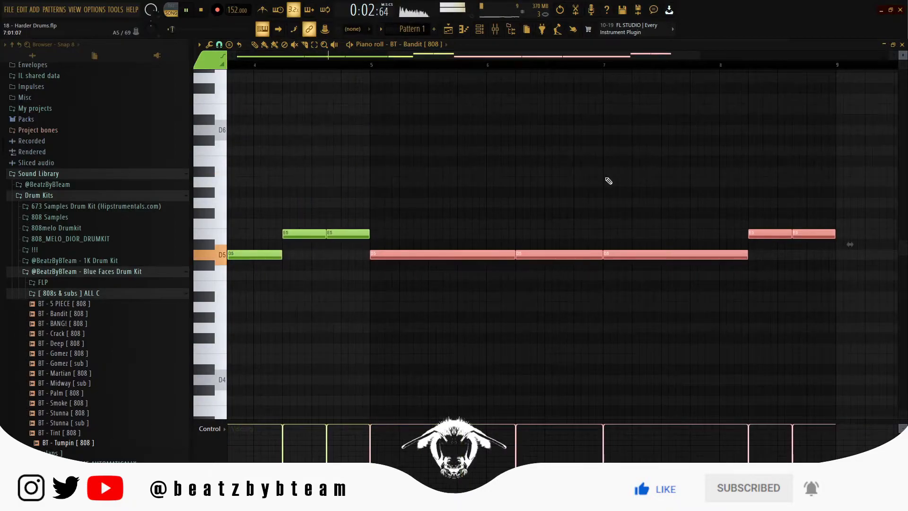
- Transpose the duplicated 808 phrase in bars 5 to 8 up five semitones
key("Up")
key("Up")
key("Up")
key("Up")
key("Up")
right_click(608, 180, "ctrl")
key("ctrl+d")
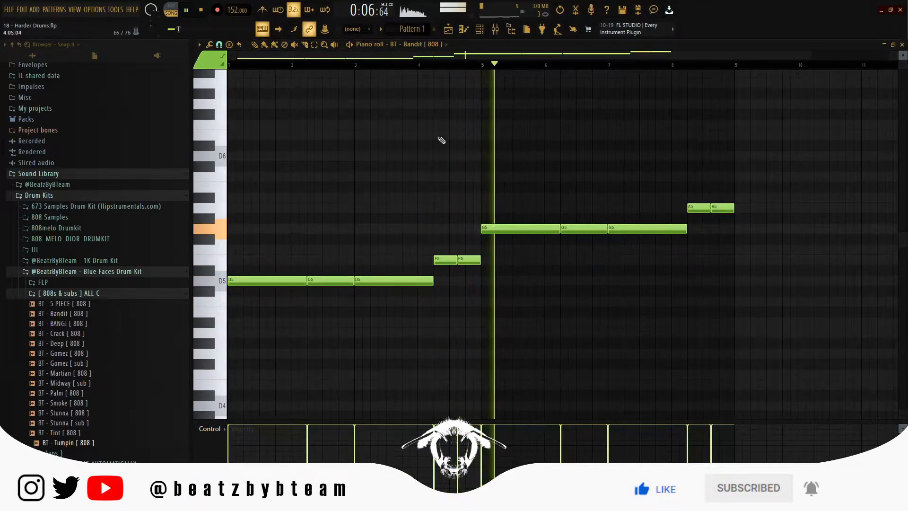
- Move the three long 808 notes in bars 5 to 8 up to A5 and the two closing notes down to E5
key("space")
left_click_drag(504, 213, 698, 255)
key("space")
left_click_drag(642, 229, 641, 206)
left_click_drag(728, 225, 694, 260)
key("ctrl+d")
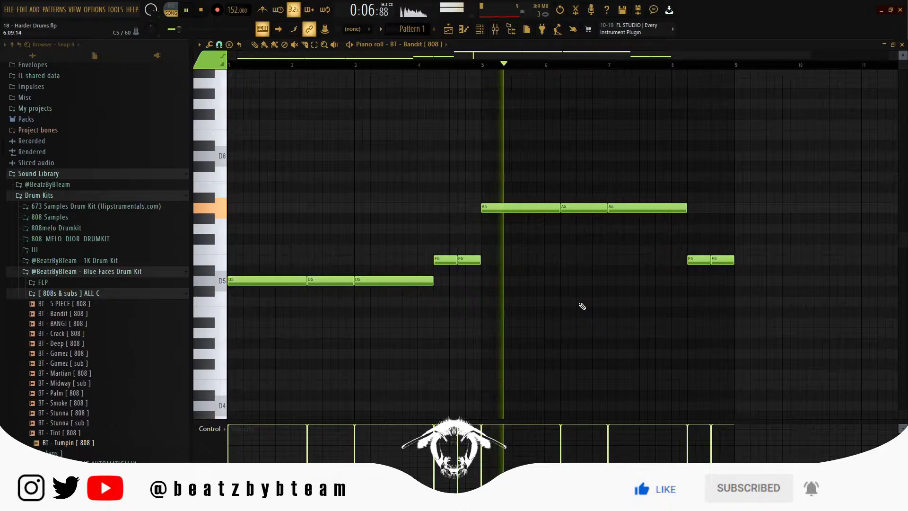
- Add a C6 note at the end of bar 6 and shorten the A5 note below it to end where it starts
left_click(587, 178)
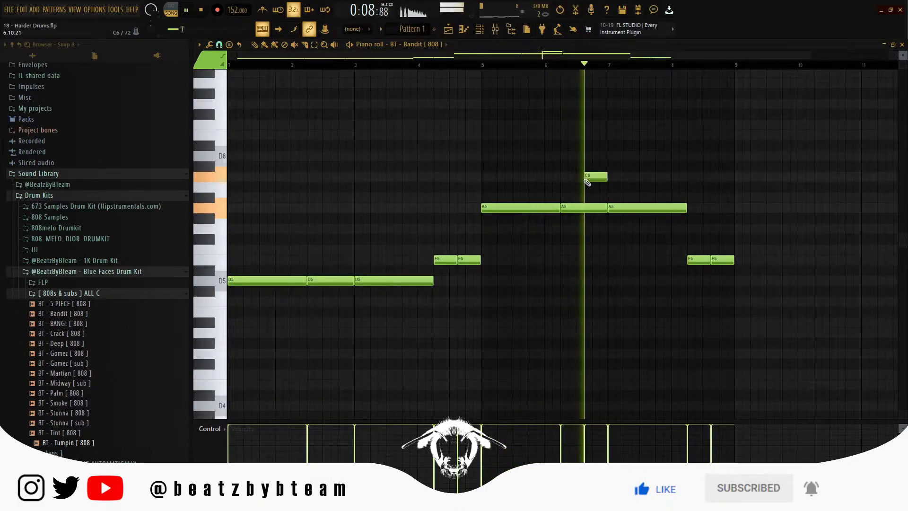
left_click_drag(605, 208, 584, 208)
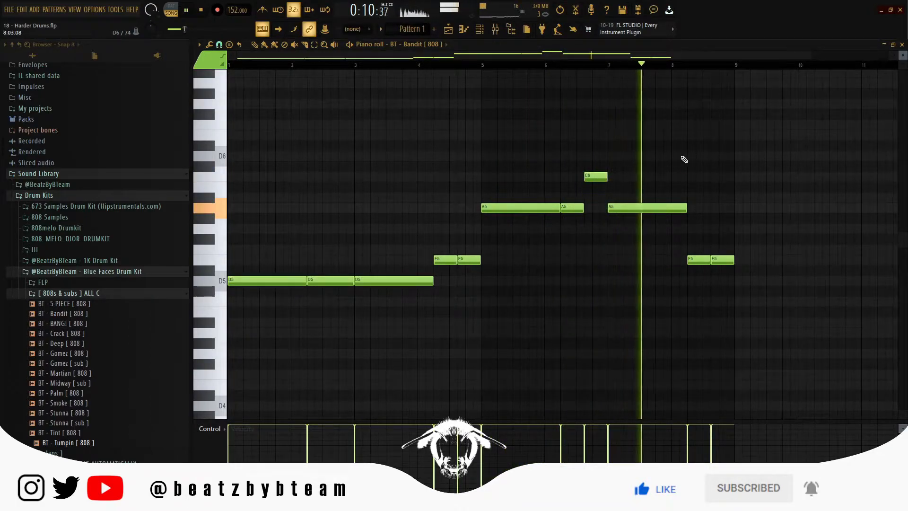
key("space")
- Place a two-step E6 note in bar 8 that ends exactly on beat 2
left_click(676, 136)
left_click(603, 69)
key("space")
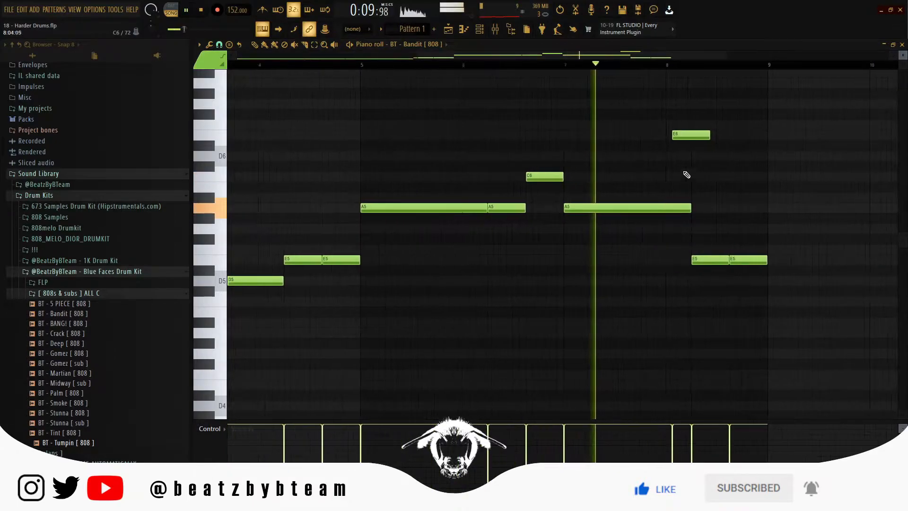
scroll(691, 182, "up", 2)
left_click_drag(691, 182, 624, 207)
right_click(633, 162)
left_click(607, 160)
key("space")
key("space")
left_click_drag(664, 160, 625, 160)
- Replace the first E5 note in bar 8 with an E6 and split the remaining E5 into a short and a longer note
left_click(636, 160)
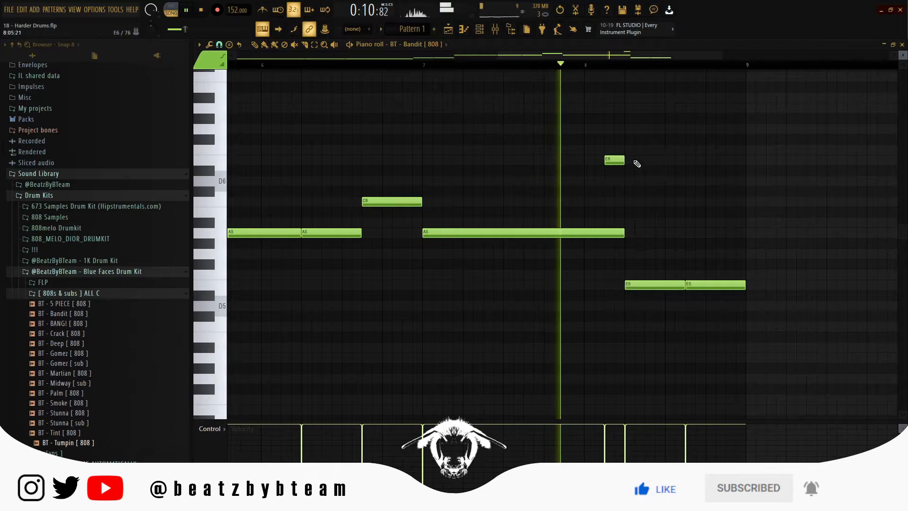
right_click(660, 284)
key("space")
key("space")
left_click_drag(745, 286, 704, 290)
left_click(716, 285)
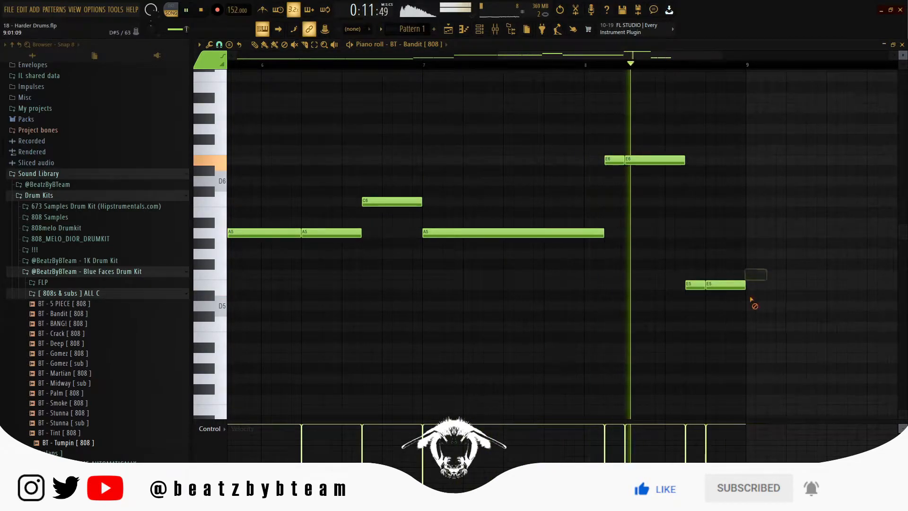
scroll(719, 249, "down", 3)
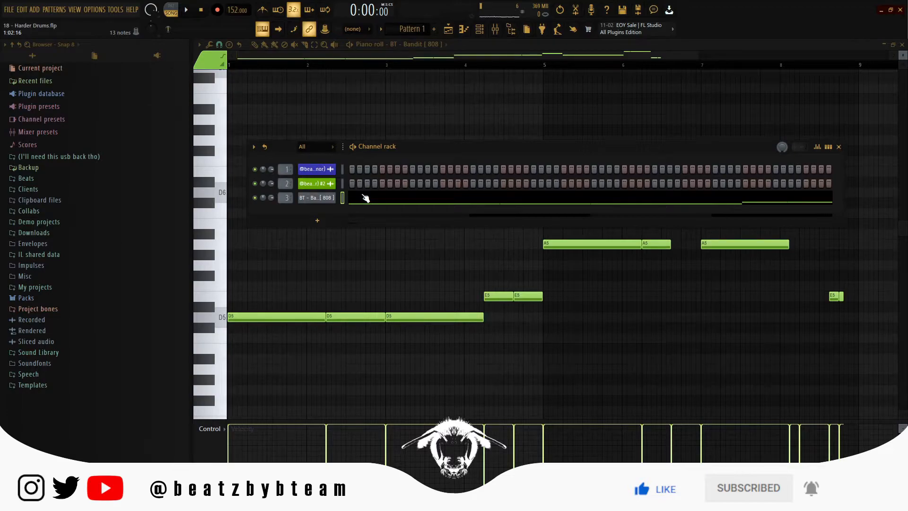
- Examine the BT - Bandit [ 808 ] channel's volume envelope and sample settings
left_click(321, 197)
left_click(207, 110)
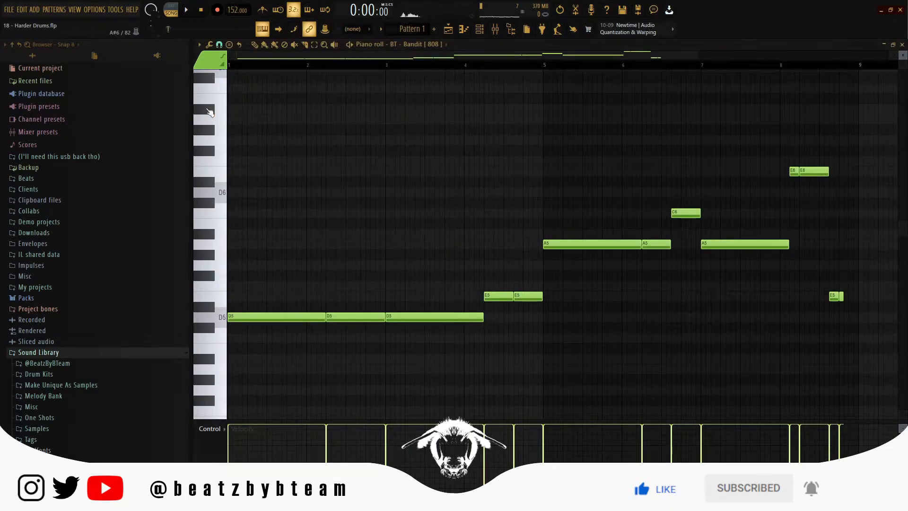
left_click(480, 29)
left_click(321, 192)
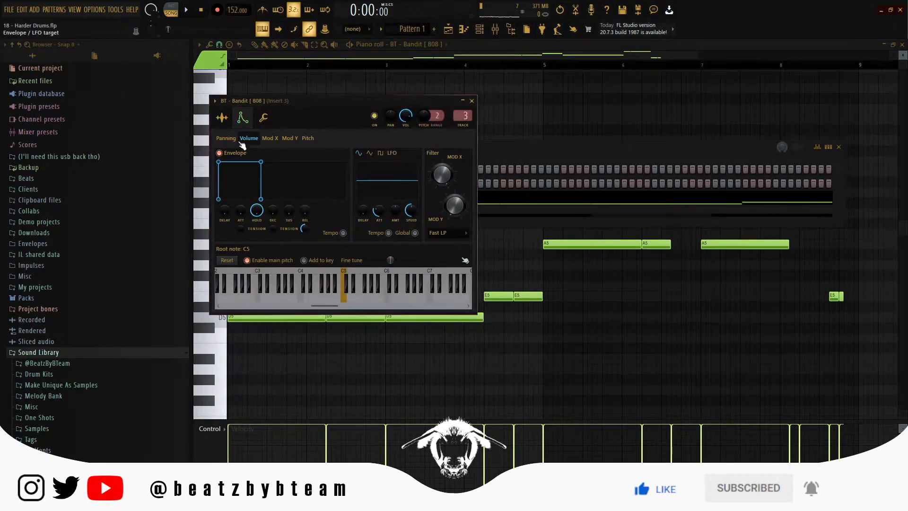
left_click(222, 118)
left_click_drag(359, 195, 358, 208)
key("space")
- Add the Blue Faces kit's BT - Jumanji [ rim ] as a channel and sequence it on steps 9, 15, 25, 41, 47 and 57
left_click(38, 374)
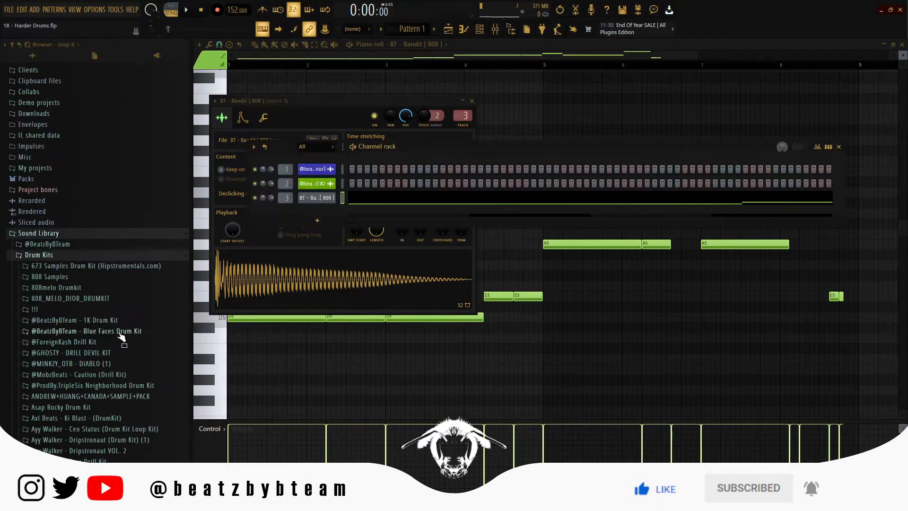
left_click(120, 333)
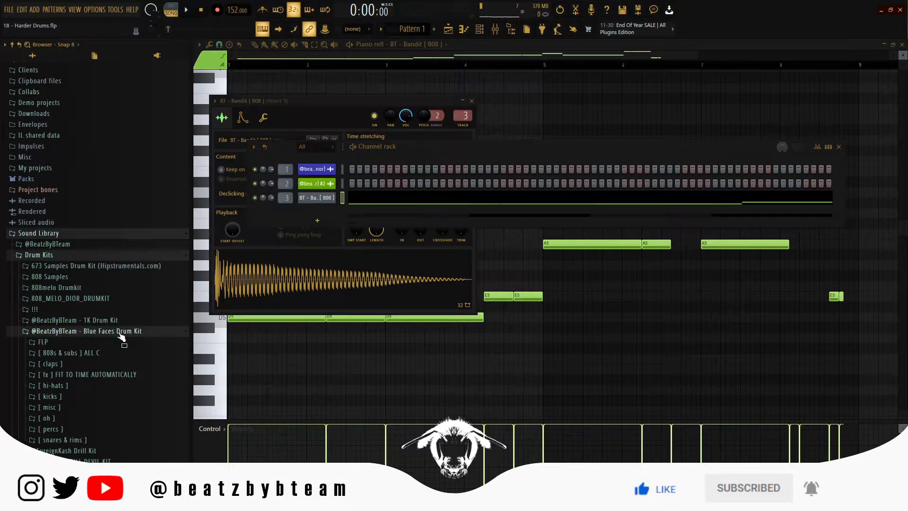
left_click(87, 440)
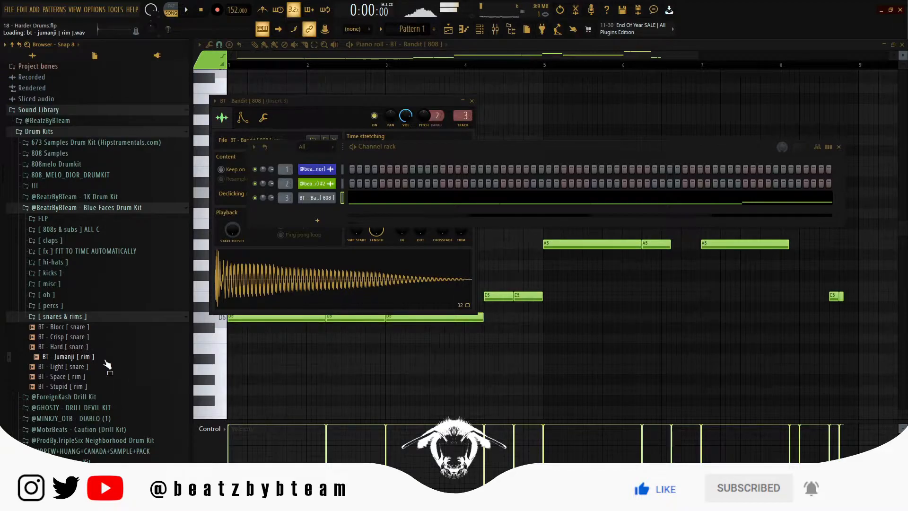
left_click_drag(311, 211, 313, 213)
left_click(412, 212)
left_click(465, 212)
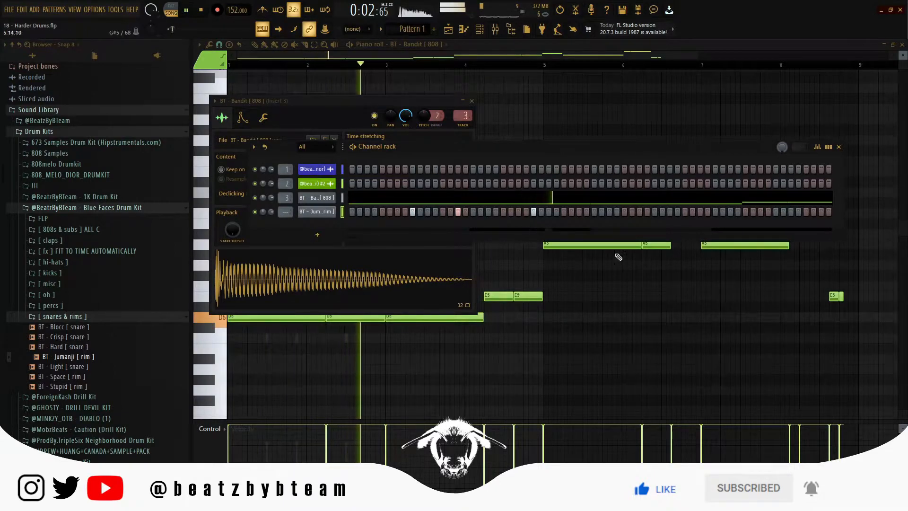
left_click(775, 211)
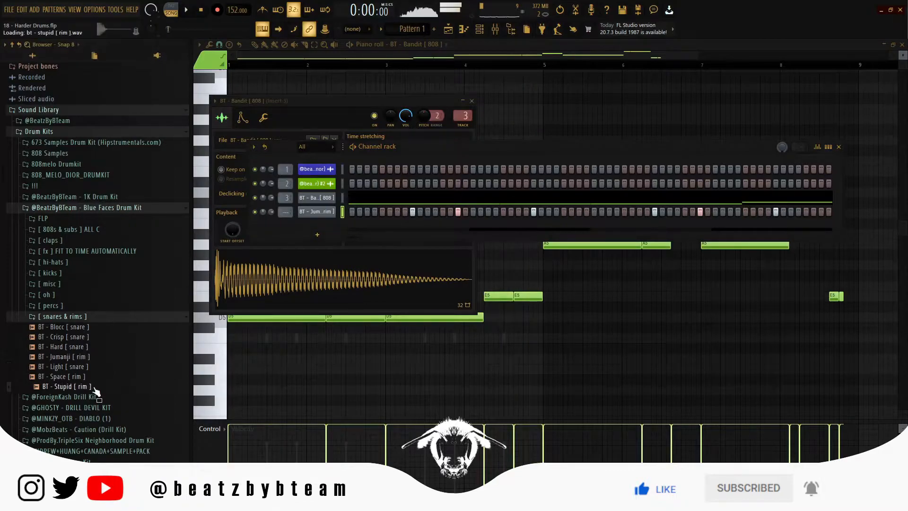
- Add BT - Stupid [ rim ] as a channel at 56% volume and copy the Jumanji rim's step pattern onto it
left_click_drag(310, 221, 311, 223)
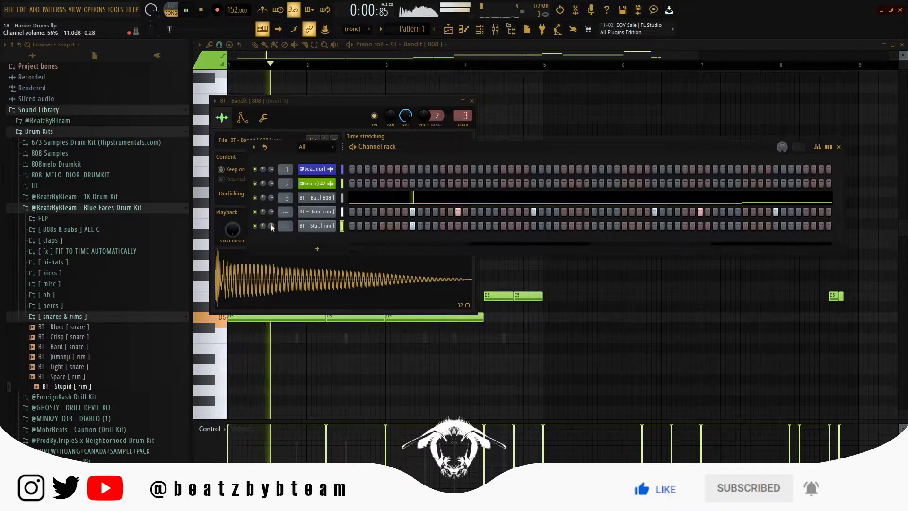
left_click(534, 226)
left_click(344, 210)
key("ctrl+c")
key("Down")
key("ctrl+v")
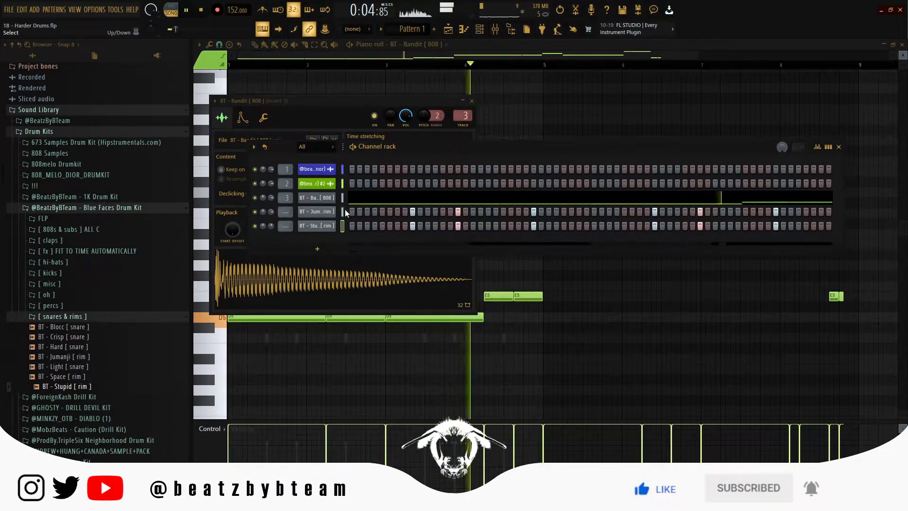
- Duplicate the Jumanji and Stupid rim patterns from bars 1 to 4 into bars 5 to 8
left_click(107, 306)
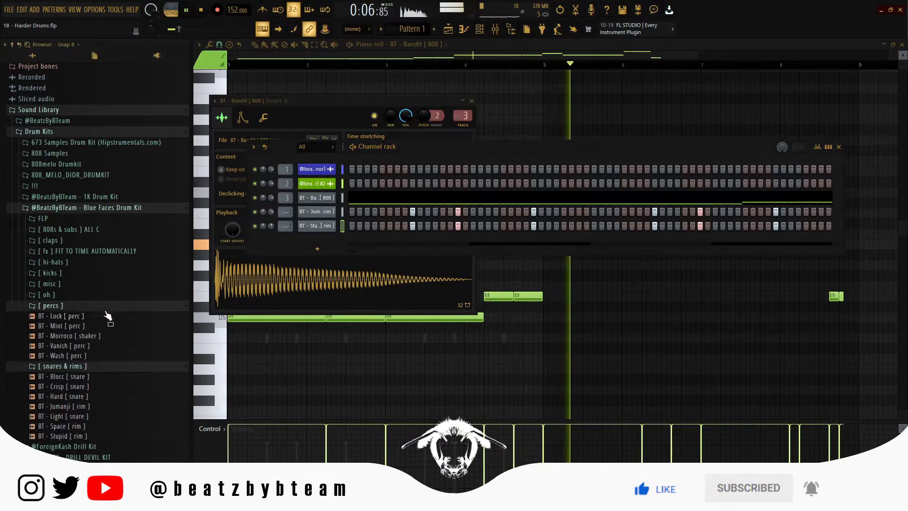
left_click(103, 308)
left_click(342, 212)
key("F7")
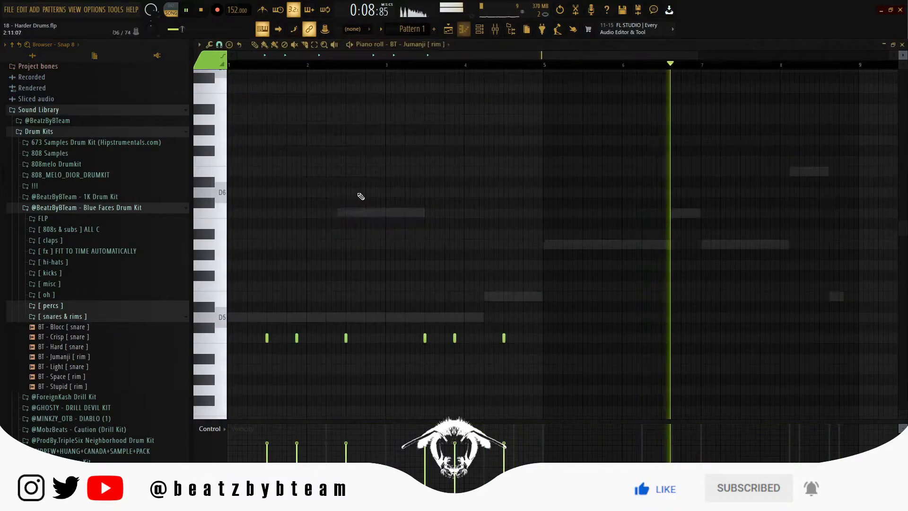
left_click_drag(543, 66, 228, 66)
key("ctrl+b")
left_click(421, 45)
left_click(439, 108)
left_click_drag(858, 65, 20, 173)
key("ctrl+b")
- Extend the 808's last E5 note to the end of bar 8
right_click(836, 299)
right_click(837, 299)
left_click_drag(843, 298, 857, 298)
- Route the Jumanji rim to mixer track 4 and the Stupid rim to mixer track 5
key("F6")
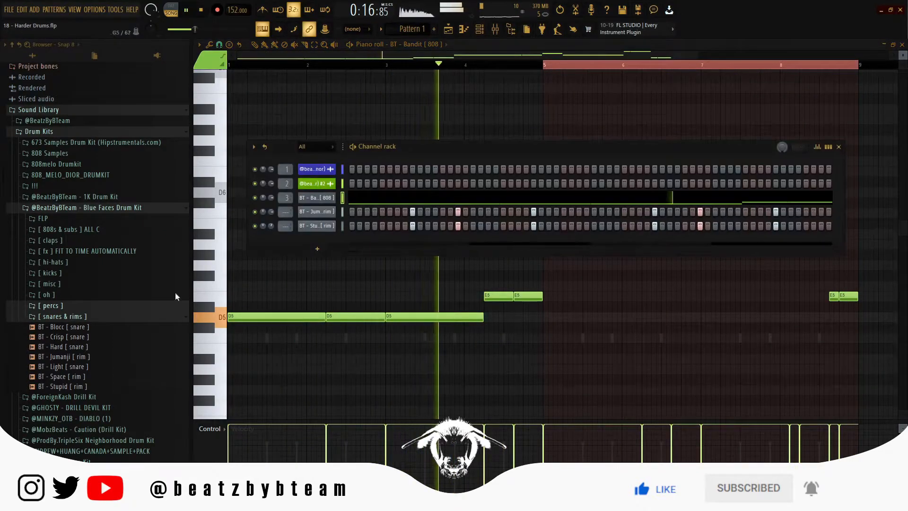
scroll(288, 213, "up", 4)
scroll(289, 227, "up", 2)
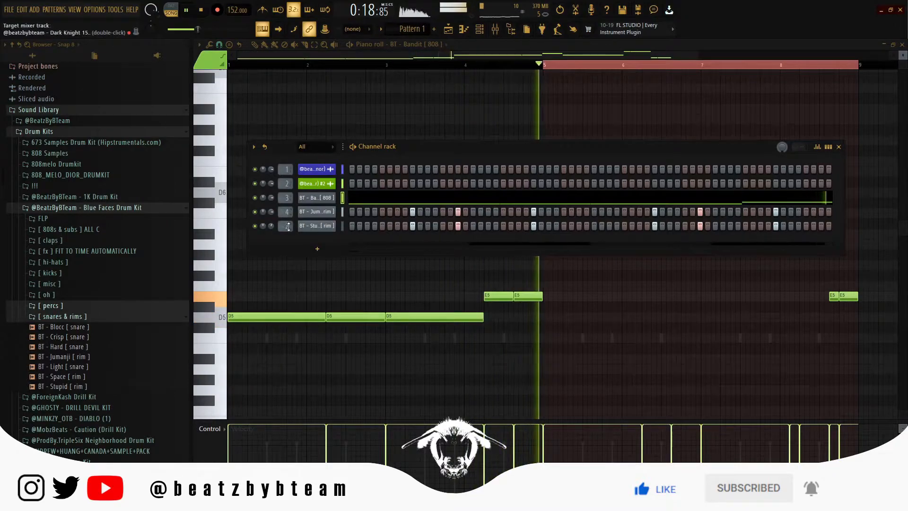
scroll(288, 227, "up", 3)
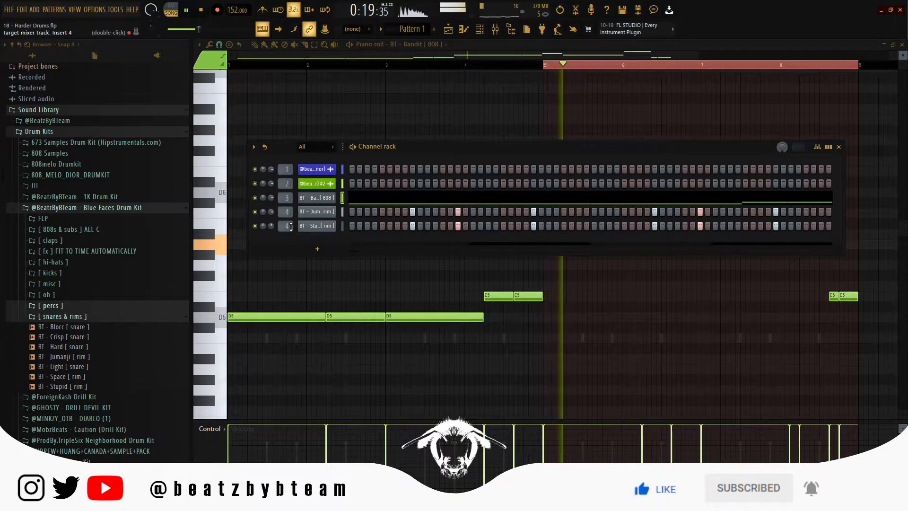
- Audition the kit's open hats and add BT - Sting [ oh ] as a new channel
left_click(35, 305)
left_click(34, 294)
left_click(43, 315)
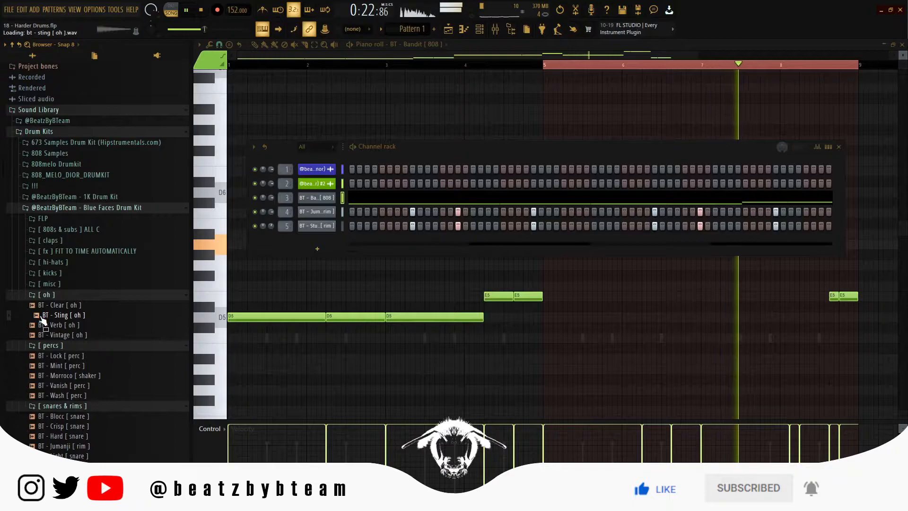
left_click(42, 325)
left_click(43, 335)
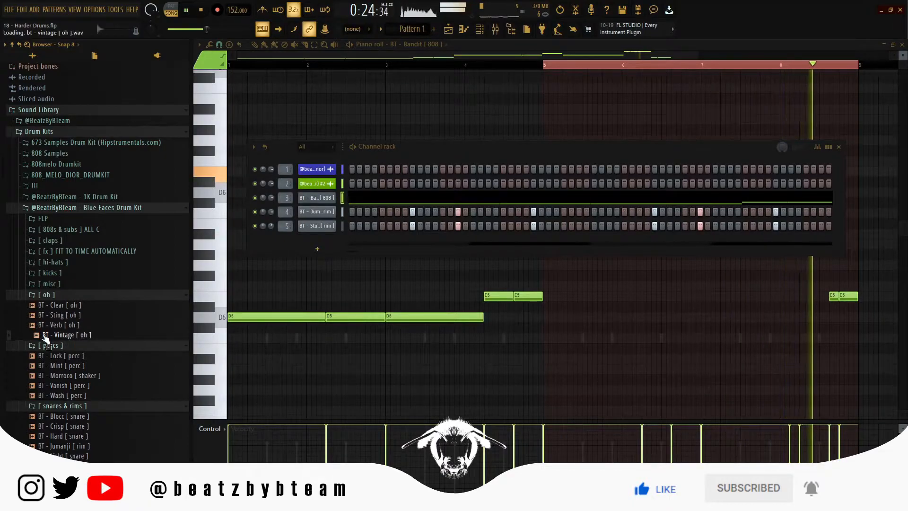
left_click(58, 315)
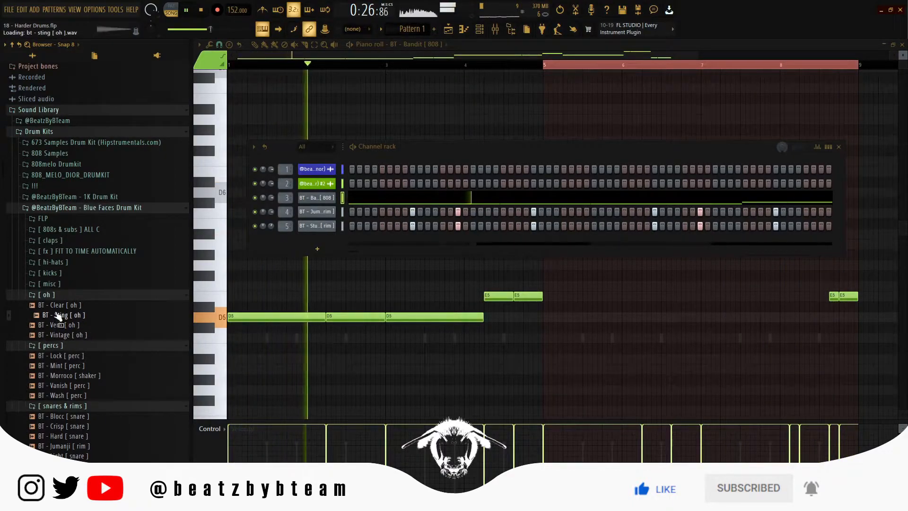
key("space")
left_click_drag(61, 320, 308, 241)
- Sequence the Sting open hat on steps 7, 39 and 45 and duplicate the pattern into bars 5 to 8
key("space")
left_click(397, 240)
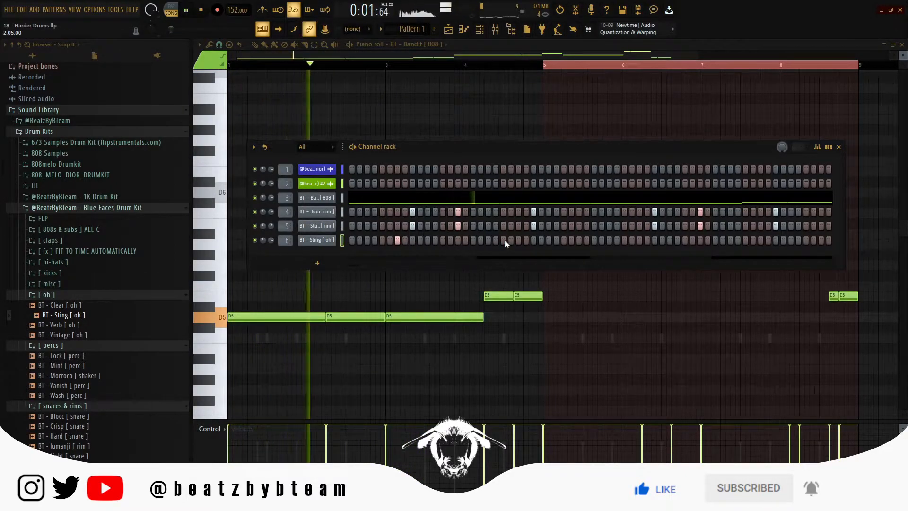
left_click(640, 239)
left_click(685, 240)
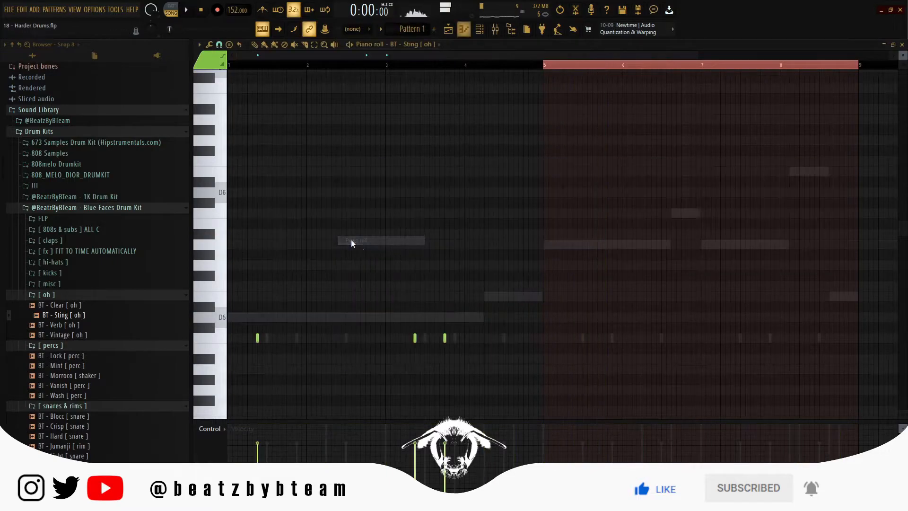
key("space")
- Audition the kit's hi-hats and add BT - Stick [ hh ] as a new channel
left_click(69, 283)
left_click(71, 273)
left_click(72, 283)
left_click(73, 293)
left_click(74, 312)
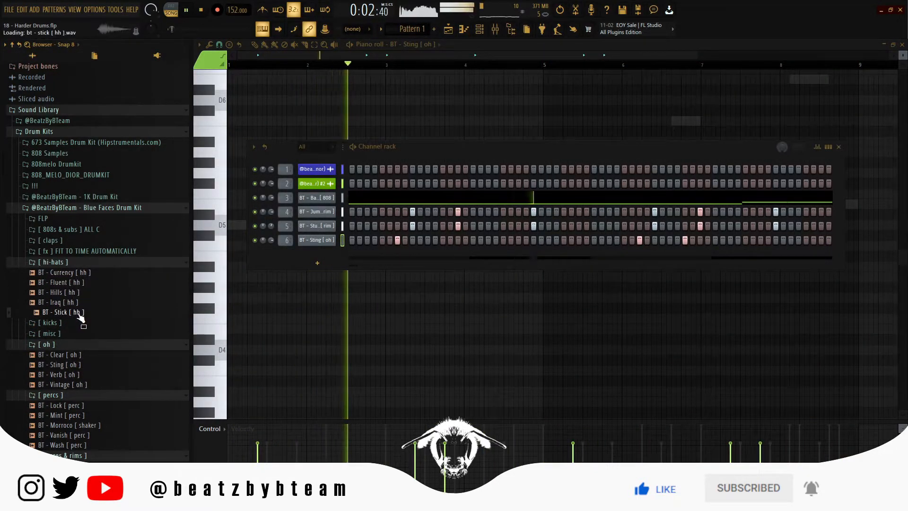
left_click_drag(79, 313, 286, 255)
- Fill the Stick hi-hat channel on every second step and lower its volume to 63%
key("space")
right_click(329, 254)
left_click(487, 285)
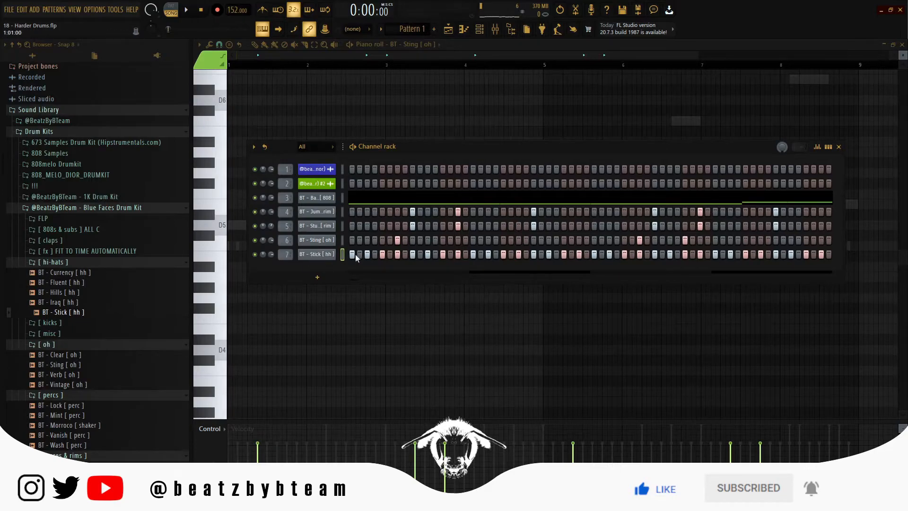
left_click_drag(270, 254, 270, 261)
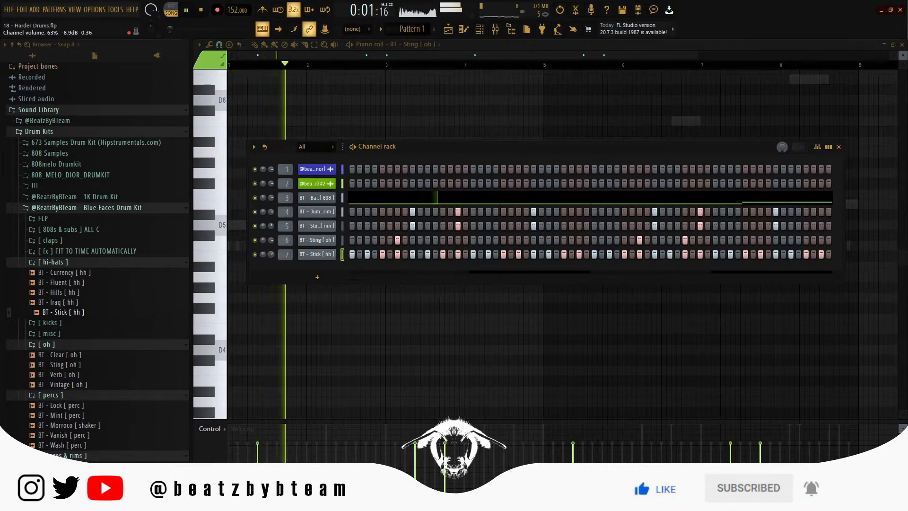
- Try the kit's other hi-hats in the Stick channel, settle on BT - Fluent [ hh ], and set the volume to 53%
middle_click(105, 294)
middle_click(105, 283)
middle_click(109, 274)
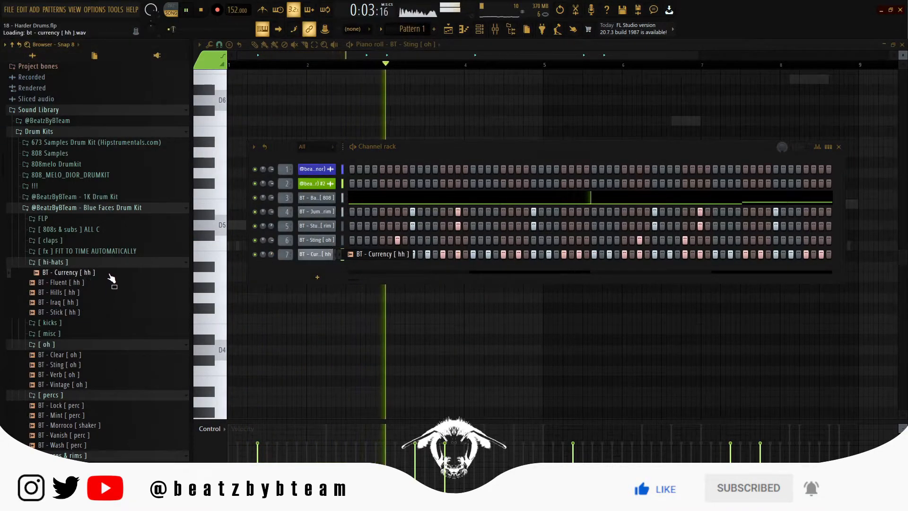
middle_click(105, 302)
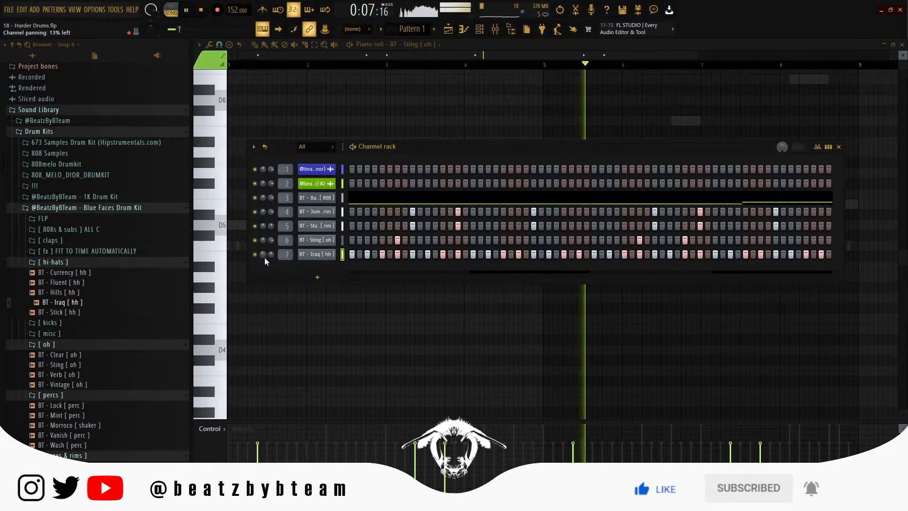
middle_click(138, 281)
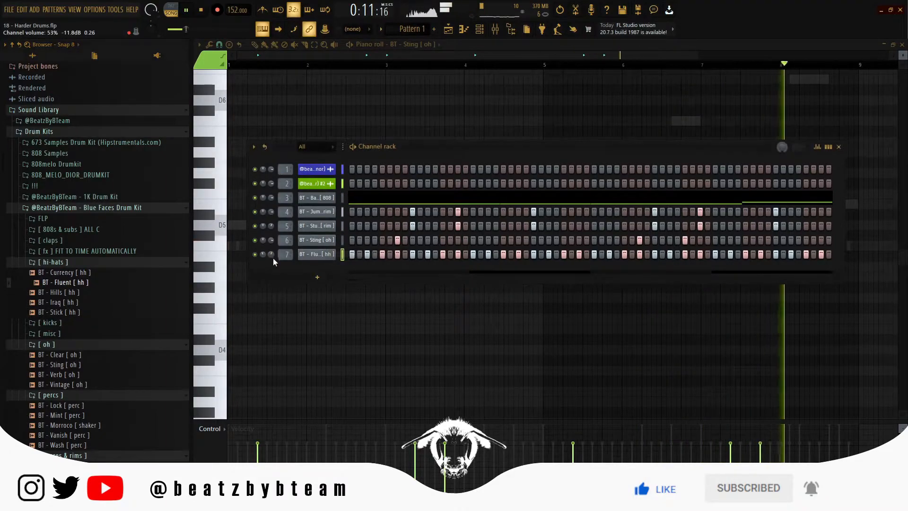
- Open BT - Fluent [ hh ] in the piano roll and set the snap to 1/4 step
right_click(330, 254)
left_click(356, 256)
key("space")
scroll(236, 300, "up", 3)
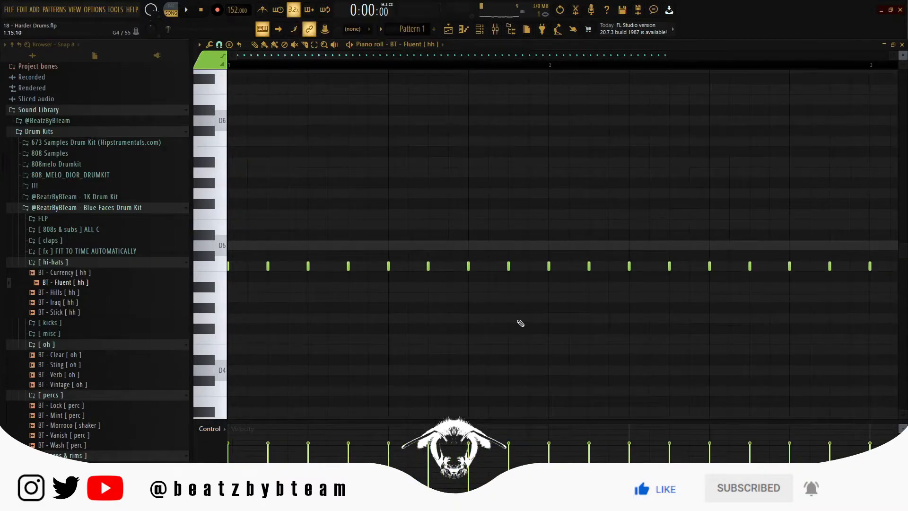
left_click(219, 45)
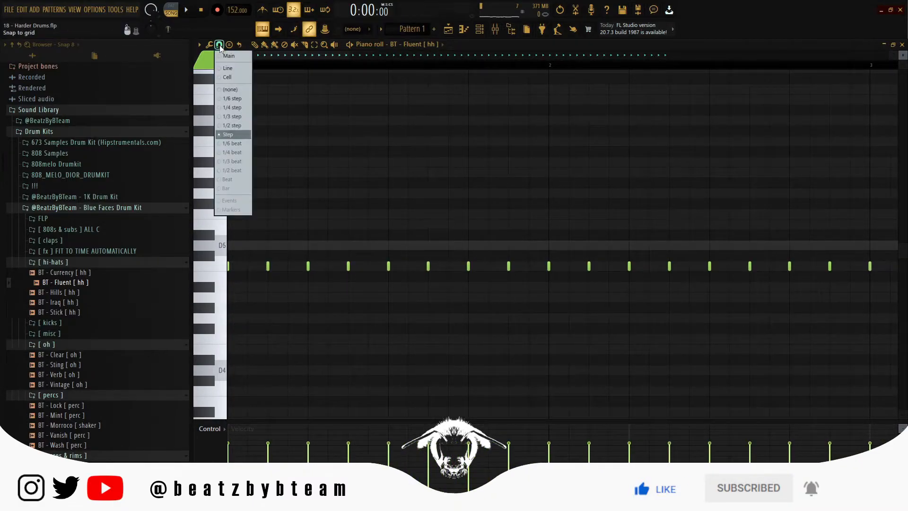
left_click(236, 127)
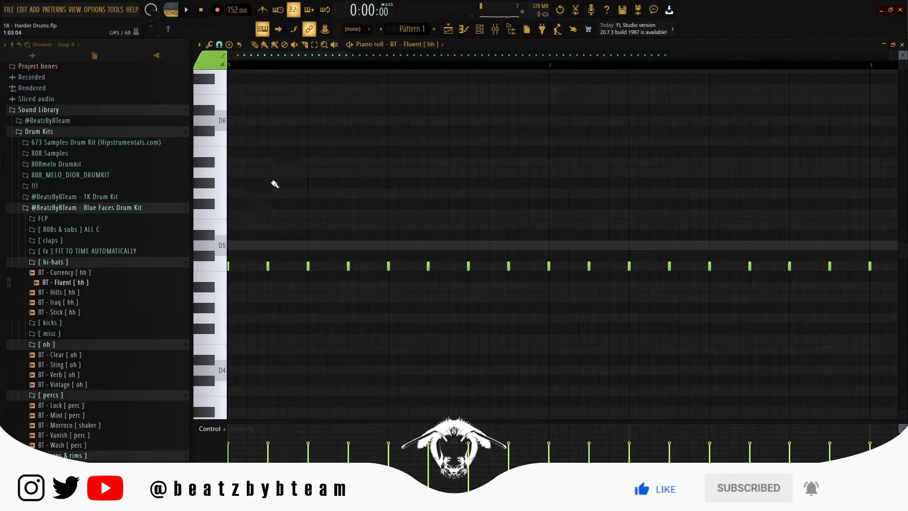
scroll(236, 272, "up", 2)
left_click_drag(257, 277, 270, 288)
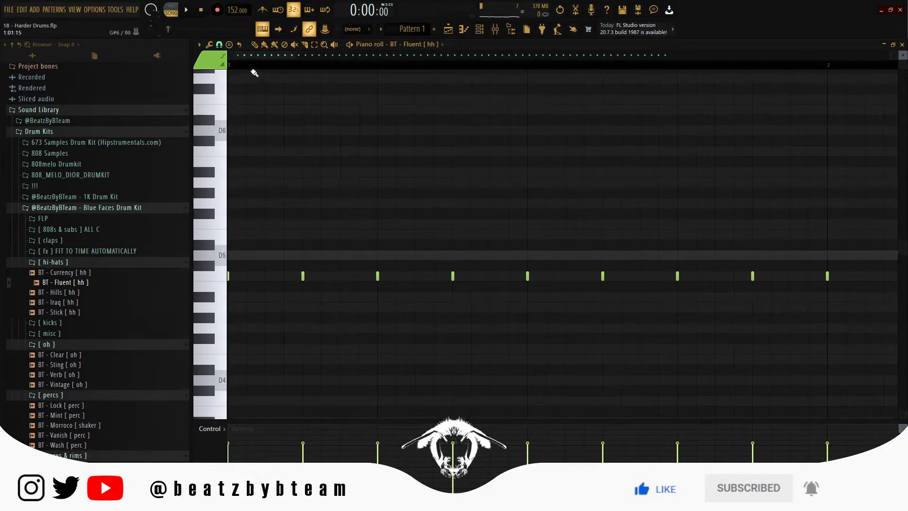
left_click(220, 45)
left_click(231, 101)
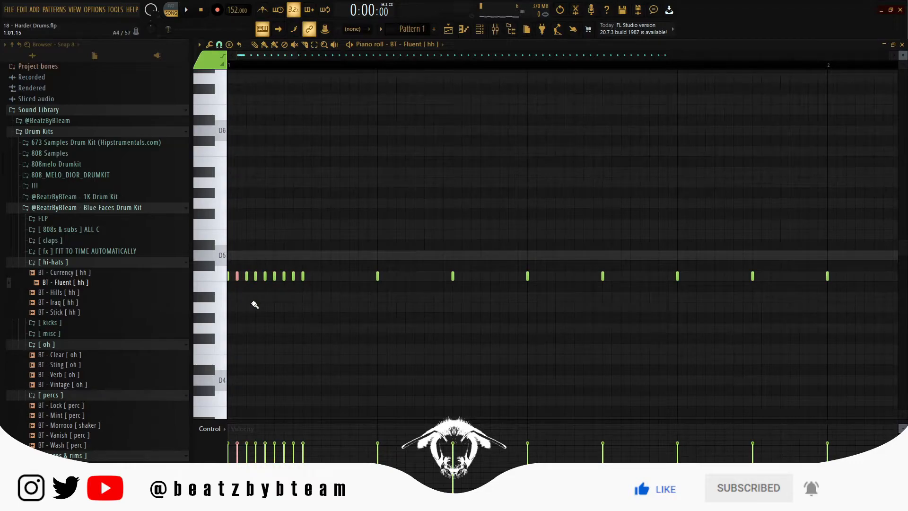
- Replace the long opening roll with four quarter-step notes after the first hi-hat of bar 1 and play it back
key("ctrl+z")
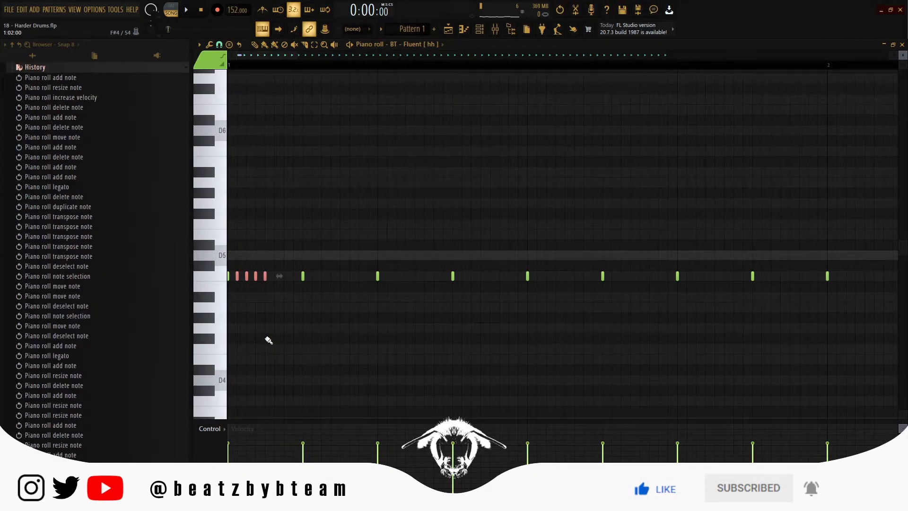
scroll(268, 340, "down", 6)
key("space")
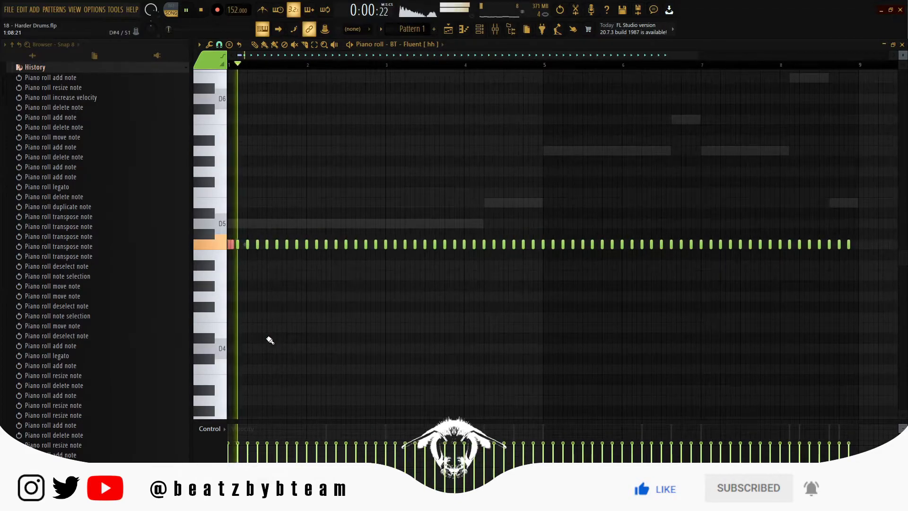
key("space")
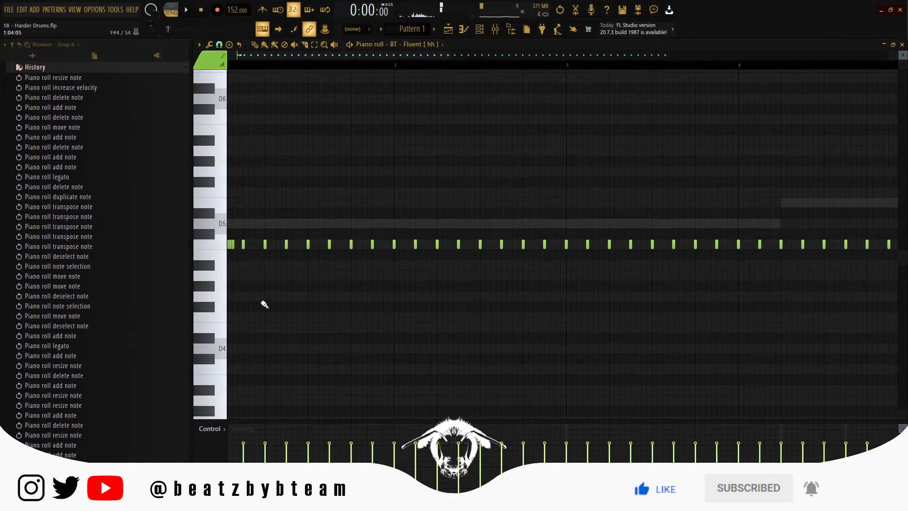
- Try out rising, falling and flat hi-hat rolls at different pitches in the first bar
scroll(265, 302, "up", 6)
scroll(286, 288, "up", 2)
left_click_drag(288, 282, 314, 261)
left_click_drag(371, 289, 393, 322)
left_click_drag(472, 271, 521, 271)
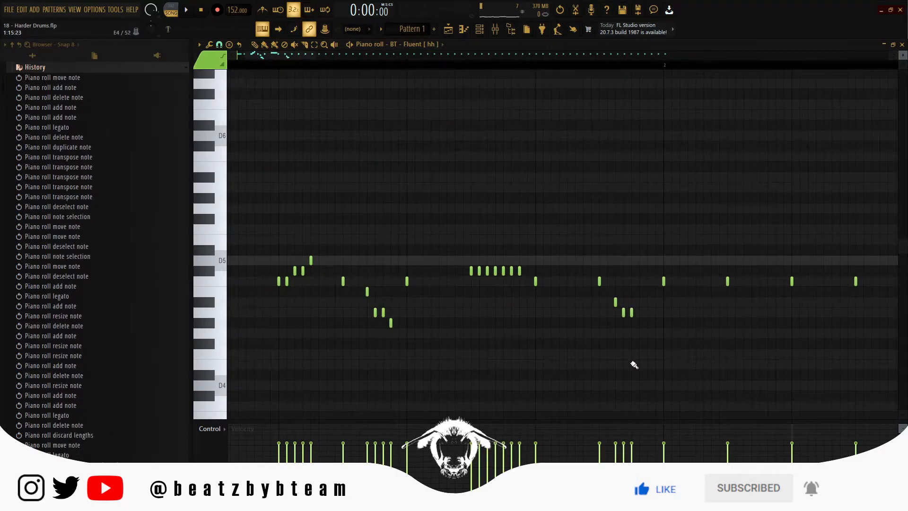
scroll(304, 336, "down", 8)
key("space")
key("space")
- Add a seven-note quarter-step roll on D5 at step 11 of bar 1 and play it back
scroll(283, 334, "up", 2)
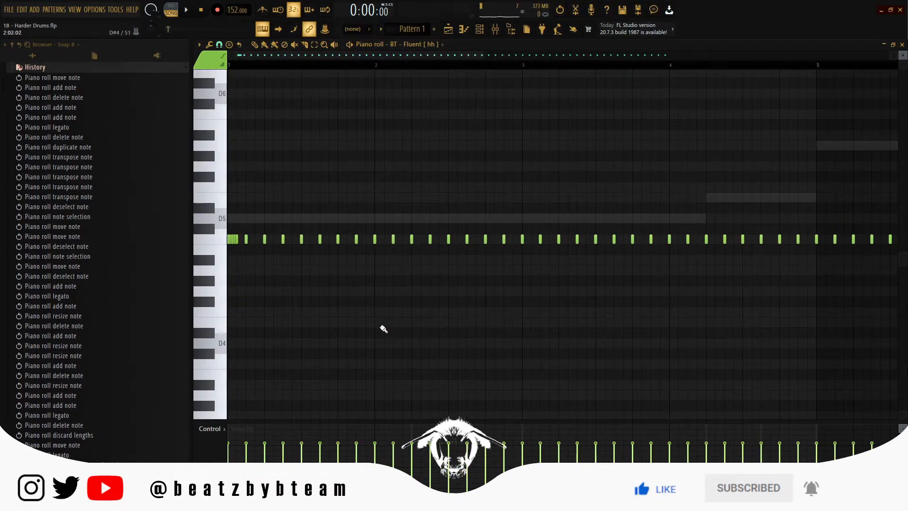
scroll(272, 264, "up", 2)
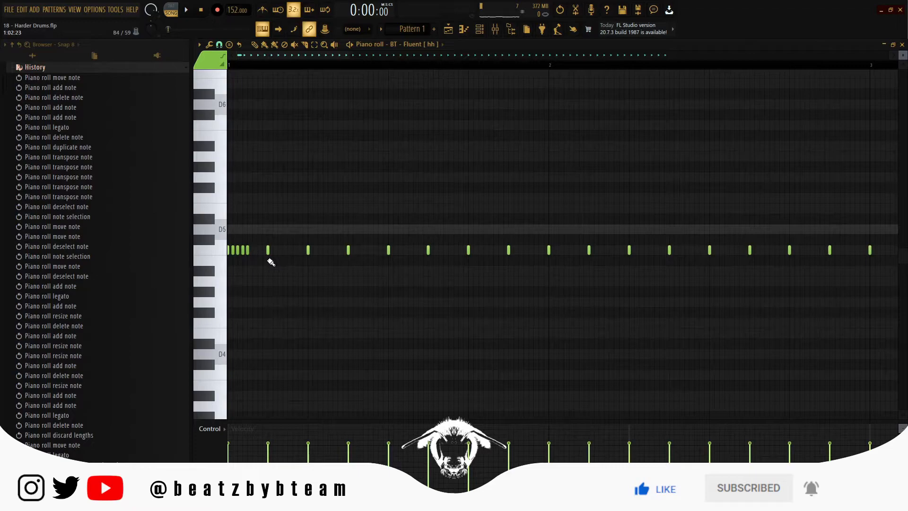
key("ctrl+v")
key("space")
key("space")
key("ctrl+d")
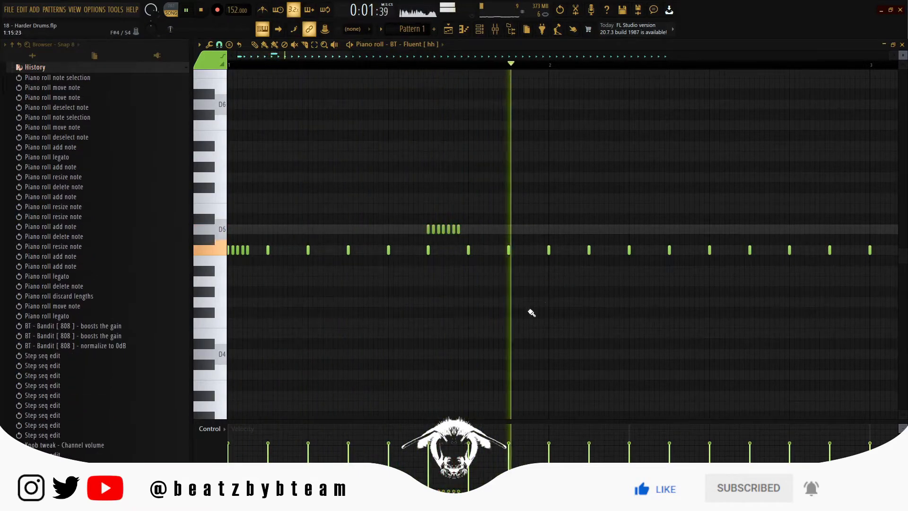
- Copy the hi-hats at steps 5 and 7 of bar 2 an octave down to C4
left_click_drag(631, 259, 671, 252)
key("ctrl+c")
key("ctrl+v")
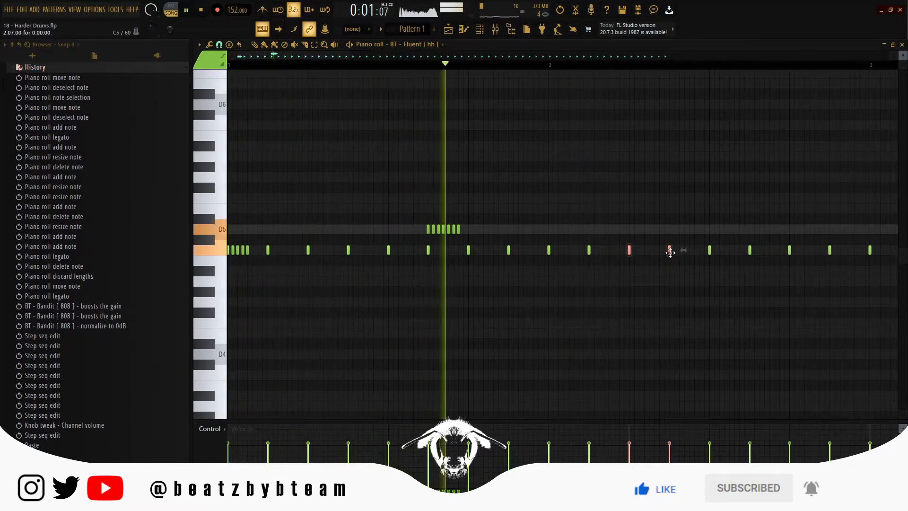
key("ctrl+Down")
key("ctrl+d")
key("space")
left_click_drag(639, 287, 557, 290)
key("space")
- Duplicate the pair of C4 hi-hats to steps 13 and 15 of bar 2 and play it back
left_click_drag(522, 310, 634, 403)
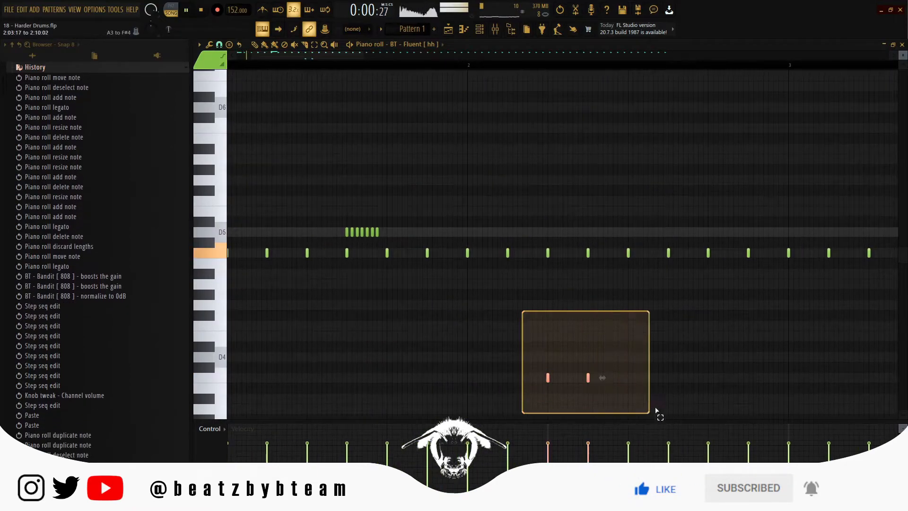
scroll(628, 394, "down", 6)
left_click_drag(587, 381, 748, 377)
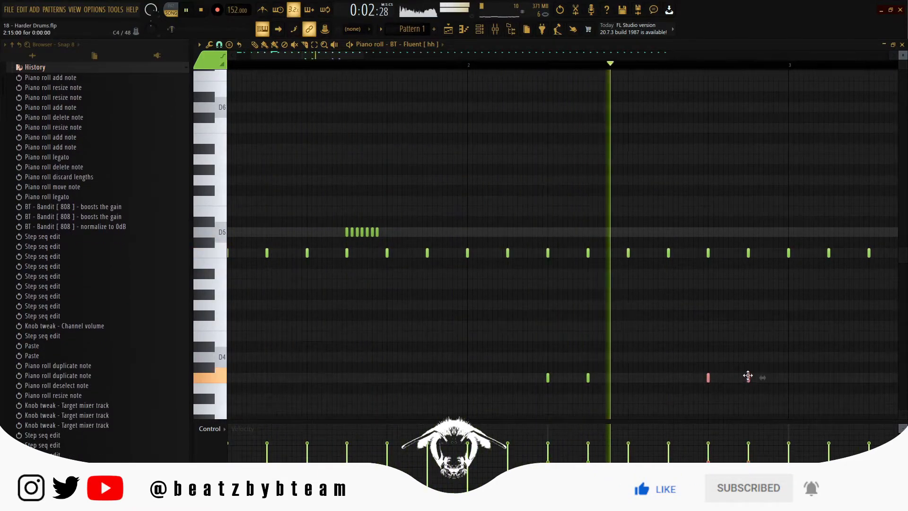
key("ctrl+d")
scroll(715, 359, "down", 6)
key("space")
key("space")
- Paint quarter-step rolls in the first half of bar 3, rising from C5 to D5 and falling to a single D#4
scroll(348, 218, "up", 6)
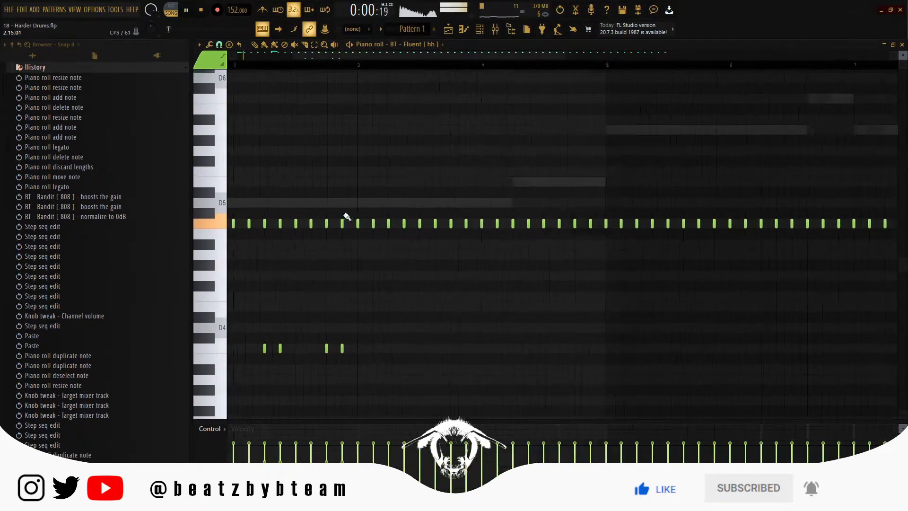
mouse_move(443, 227)
left_mouse_down()
mouse_move(533, 227)
mouse_move(634, 243)
mouse_move(663, 355)
mouse_move(676, 364)
mouse_move(610, 229)
left_mouse_up()
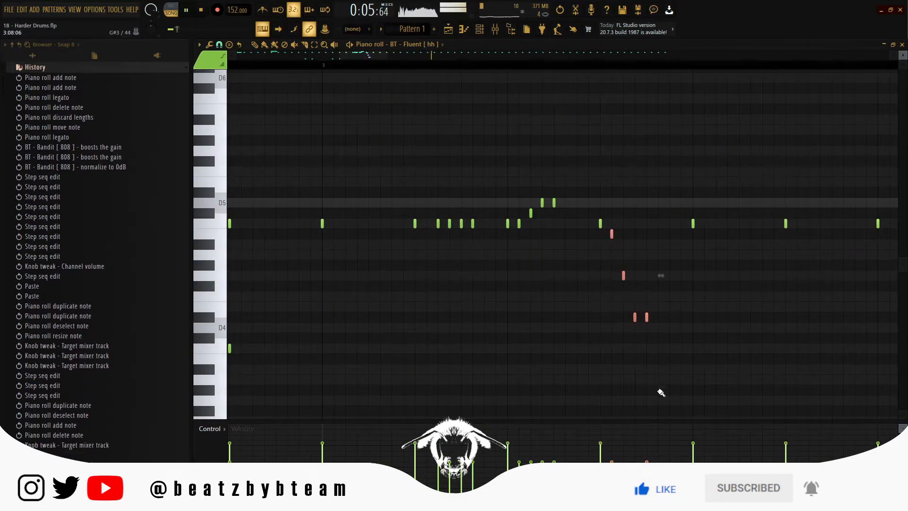
right_click(646, 317)
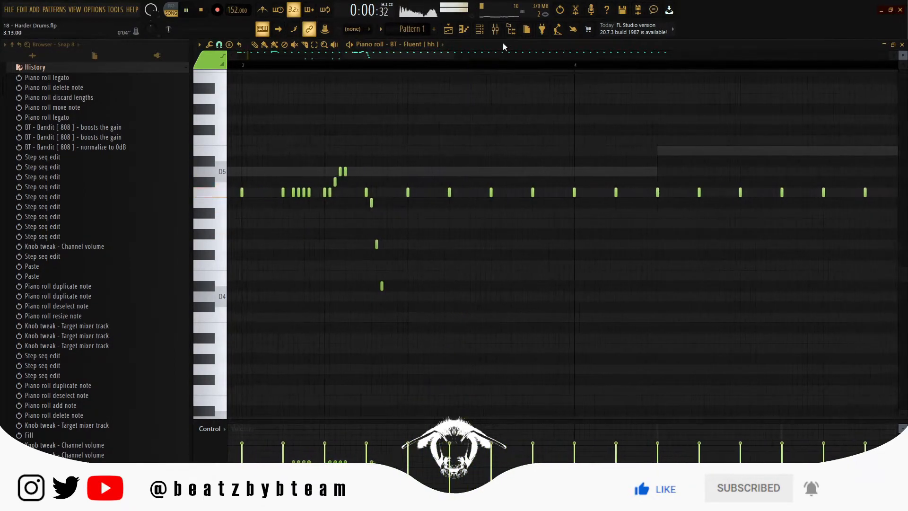
- Adjust the Sting open hat's channel volume in the channel rack and return to the hi-hat notes
left_click(479, 29)
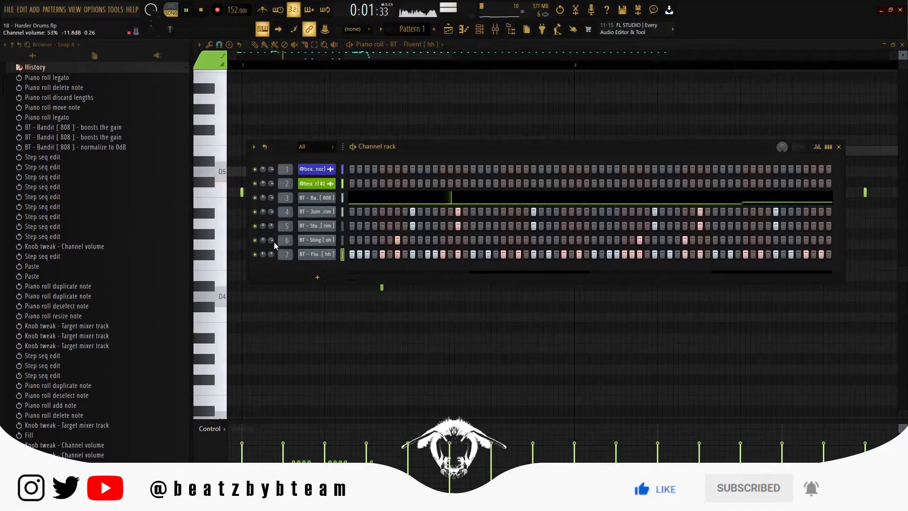
left_click_drag(274, 243, 274, 234)
key("F6")
- Add hi-hats on G#4 at step 13 and D#4 at step 15 of bar 3
scroll(381, 164, "down", 5)
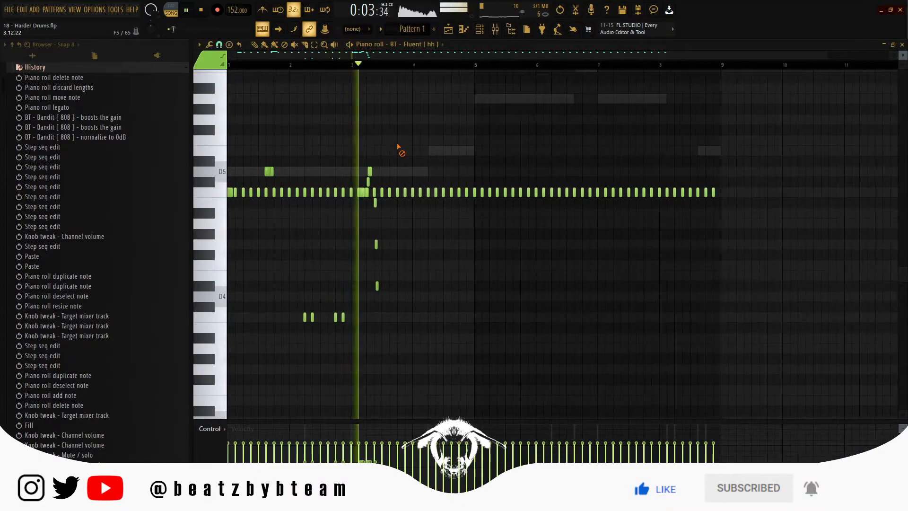
scroll(399, 145, "up", 2)
scroll(412, 213, "up", 3)
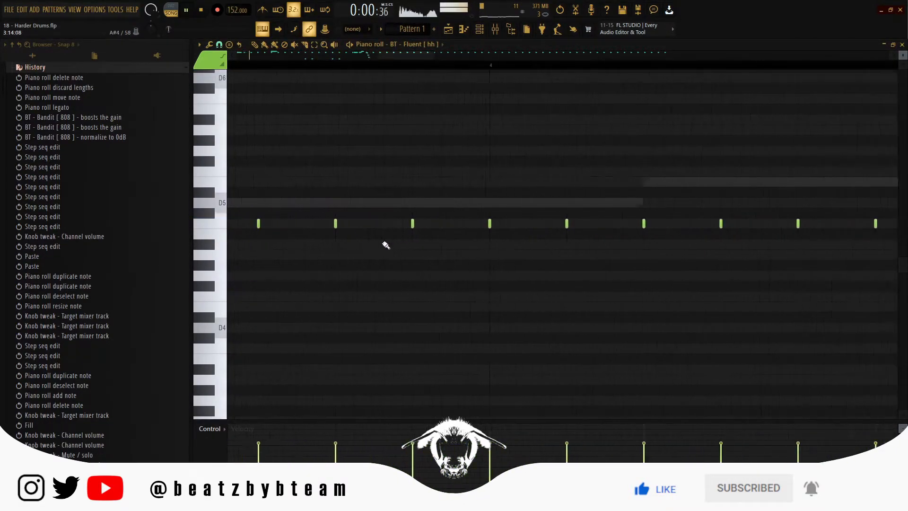
left_click(339, 266)
left_click(413, 316)
scroll(441, 312, "down", 5)
left_click_drag(428, 310, 377, 230)
scroll(387, 283, "up", 3)
left_click(429, 273, "ctrl")
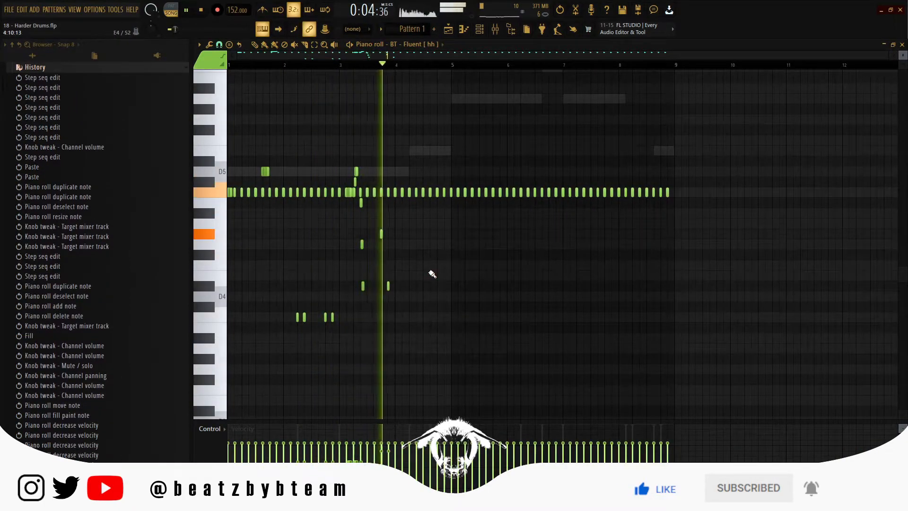
- Paint a quarter-step hi-hat roll on C#5 at step 9 of bar 4 with slightly lower velocity
scroll(416, 297, "up", 1)
left_click_drag(438, 183, 425, 182)
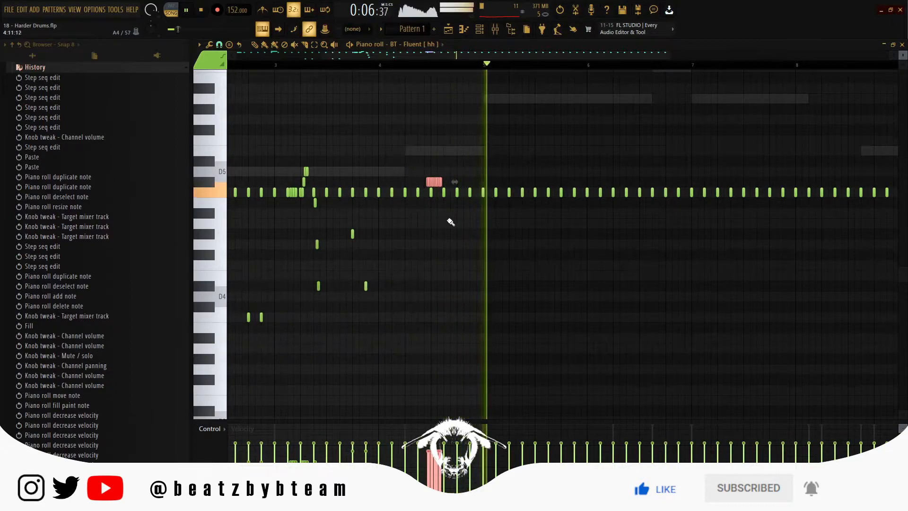
scroll(450, 219, "up", 2)
scroll(451, 218, "up", 2)
- Thin the C#5 roll in bar 4 down to four notes spaced half a step apart
left_click(330, 185, "ctrl")
right_click(349, 183)
scroll(373, 183, "up", 3)
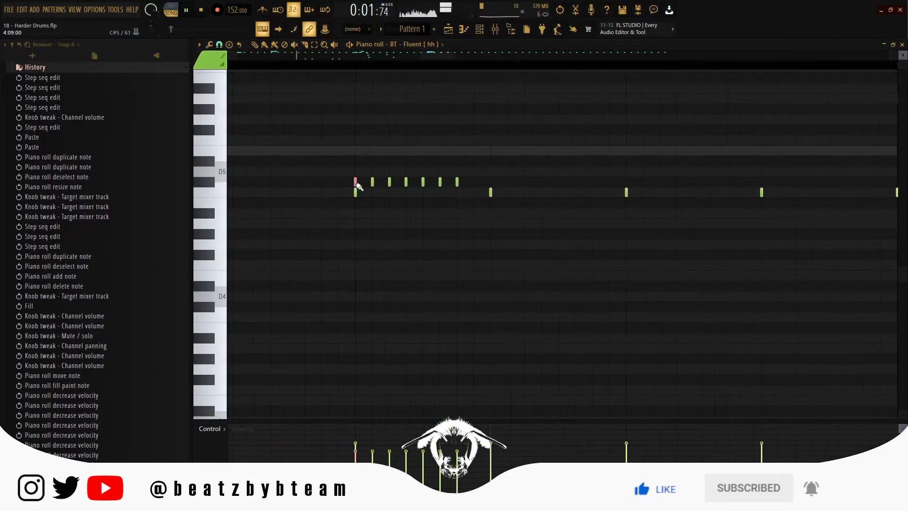
left_click(358, 184)
right_click(373, 184)
right_click(407, 183)
right_click(438, 184)
scroll(577, 225, "down", 2)
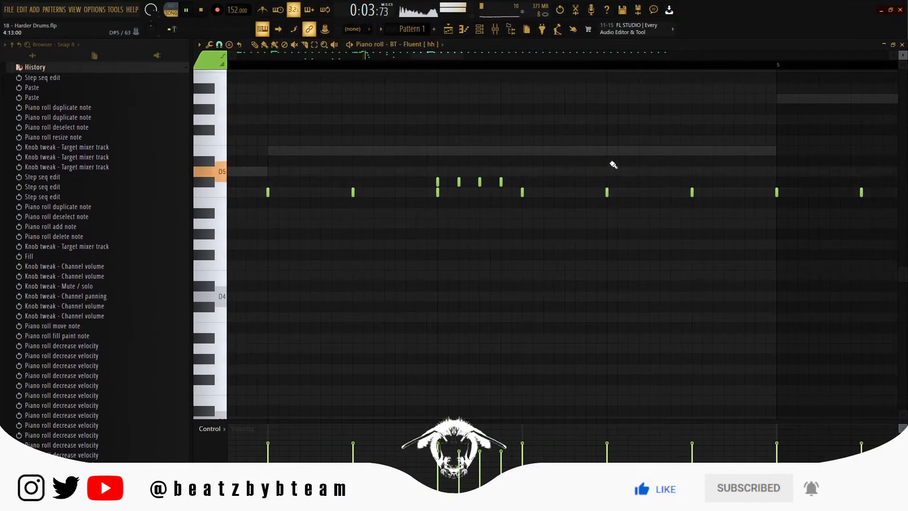
- Add a seven-note roll on D#5 at step 13 of bar 4 and a C#4 note at step 15
left_click_drag(608, 163, 638, 161)
left_click_drag(679, 199, 709, 176)
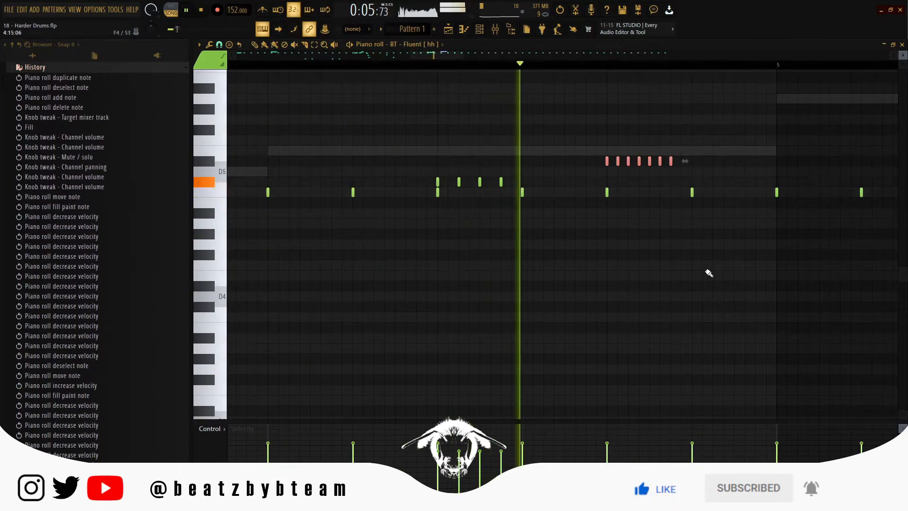
left_click_drag(713, 307, 709, 320)
scroll(700, 317, "down", 4)
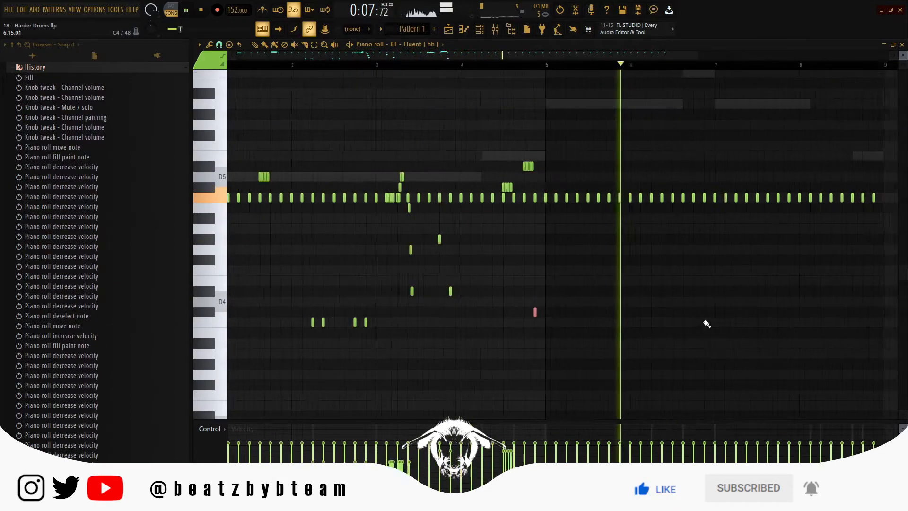
- Delete all the plain hi-hat notes from bars 5 to 8
left_click_drag(858, 243, 543, 163)
key("Delete")
key("space")
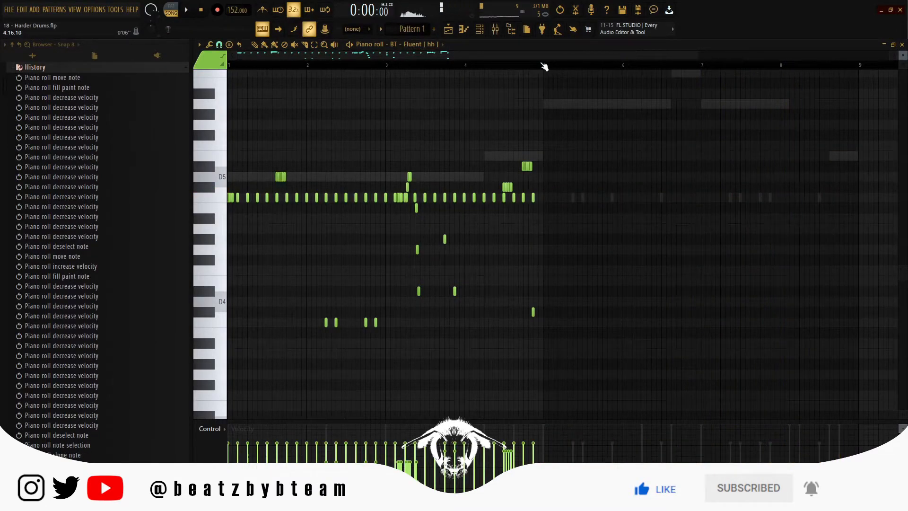
- Duplicate the hi-hat pattern of bars 1 to 4 into bars 5 to 8 and start playback
left_click_drag(545, 67, 89, 87)
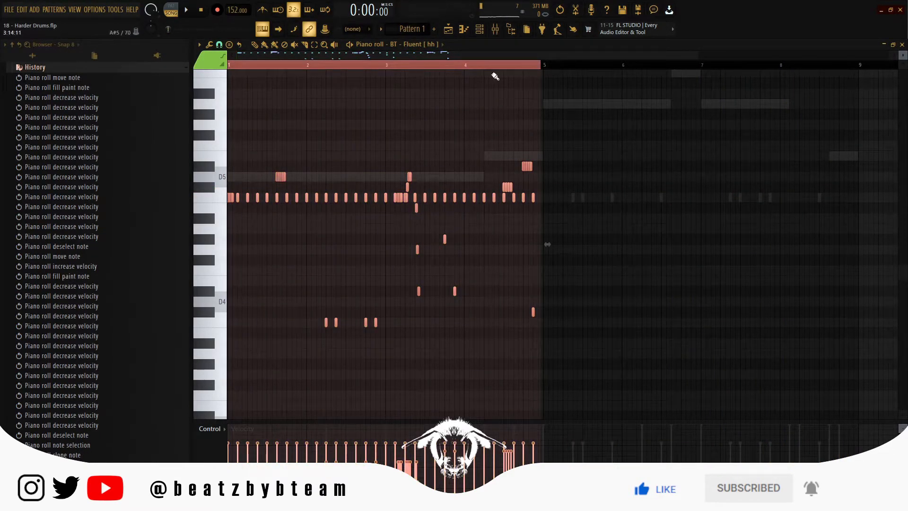
scroll(563, 142, "up", 4)
scroll(359, 127, "down", 5)
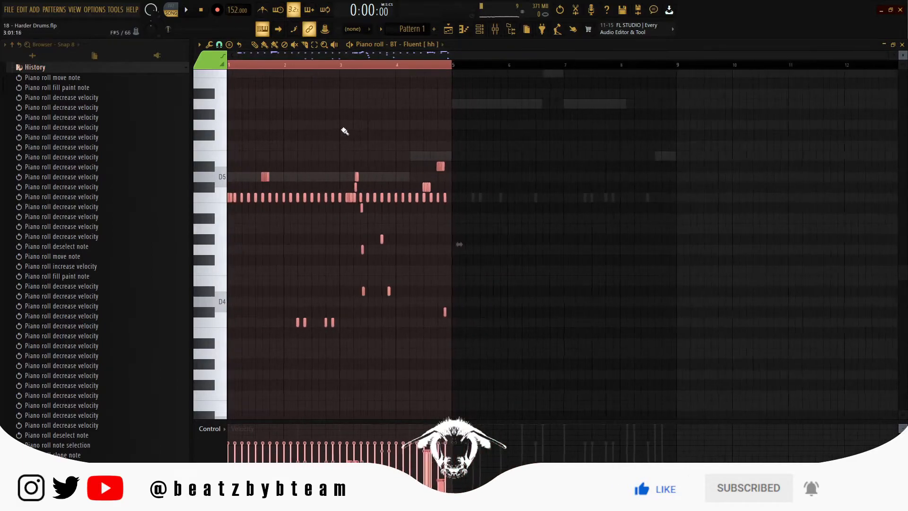
key("ctrl+b")
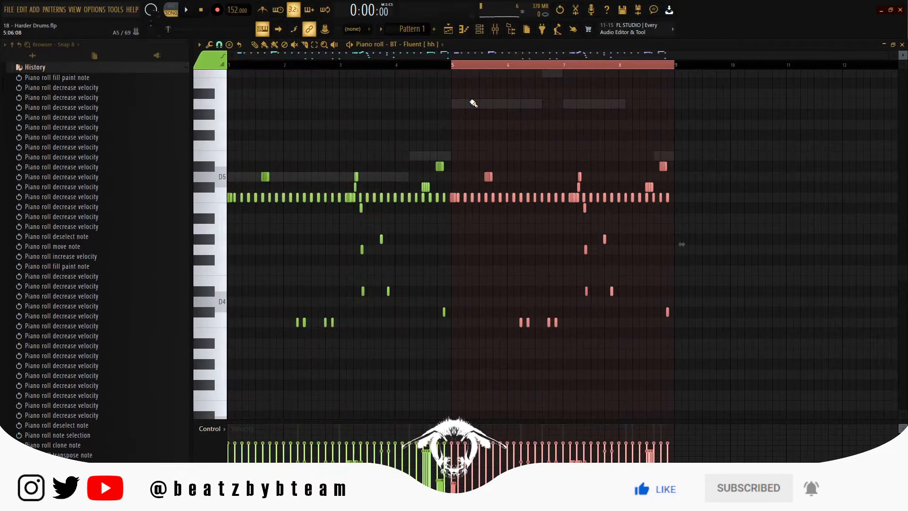
left_click(766, 157, "ctrl")
scroll(671, 279, "up", 5)
key("space")
- Paint a five-note quarter-step roll falling from G4 to C#4 shortly after step 3 of bar 8
scroll(818, 209, "down", 5)
scroll(837, 189, "up", 3)
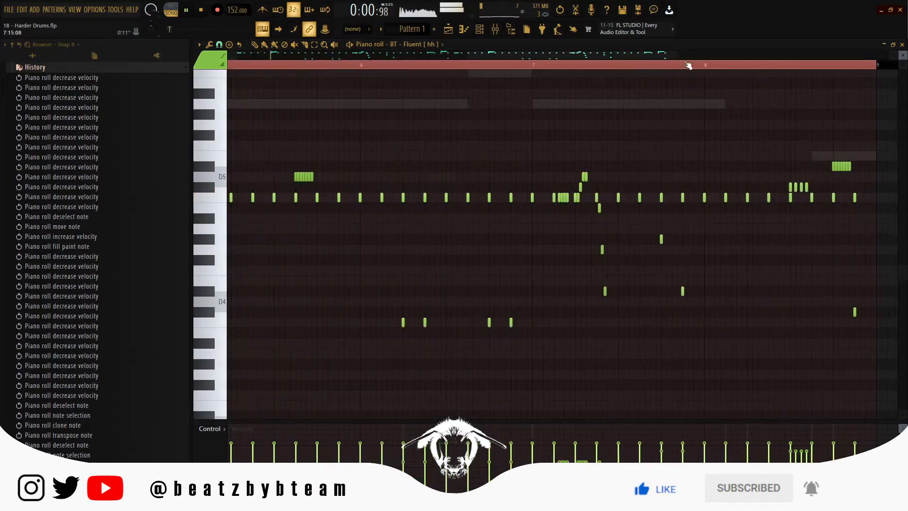
left_click(545, 70)
scroll(714, 266, "up", 2)
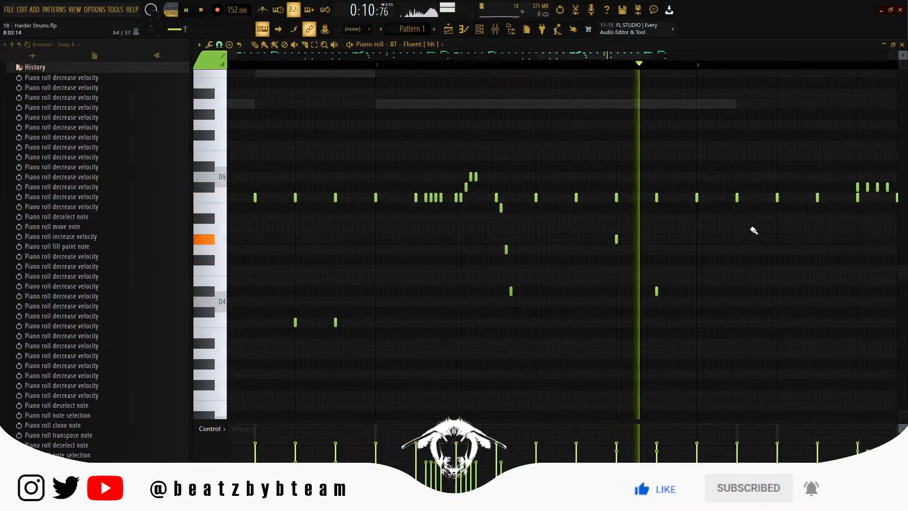
key("space")
key("space")
left_click_drag(889, 363, 648, 306)
scroll(648, 306, "up", 3)
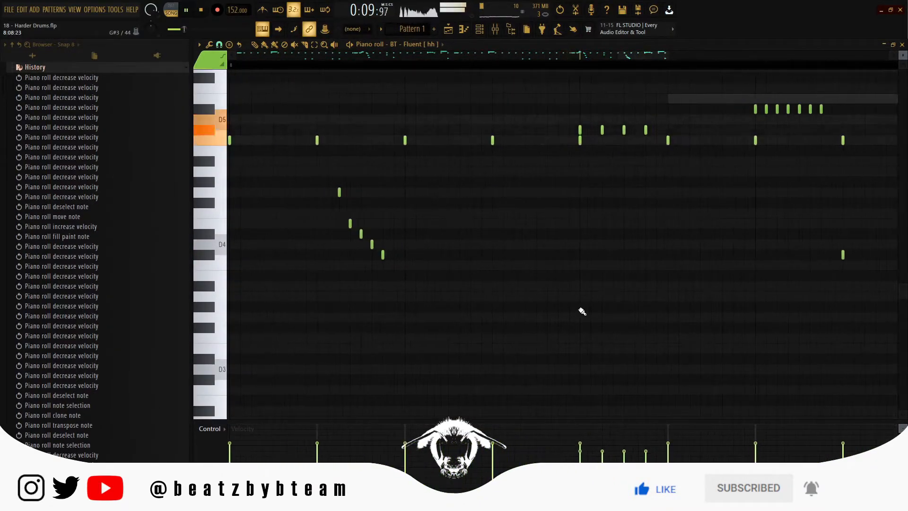
- Transpose the four-note roll at step 9 of bar 8 down to C4 and play it back
left_click_drag(569, 124, 654, 128)
key("ctrl+Down")
key("shift+Down")
key("space")
key("ctrl+d")
key("space")
- Replace bar 8's closing D#5 roll and C#4 note with an A3 hi-hat at step 13 and an A#3 at step 15
left_click_drag(686, 223, 594, 248)
mouse_move(646, 119)
left_mouse_down()
mouse_move(778, 142)
mouse_move(661, 135)
left_mouse_up()
key("ctrl+d")
right_click(749, 284)
left_click(751, 320)
left_click_drag(750, 320, 750, 312)
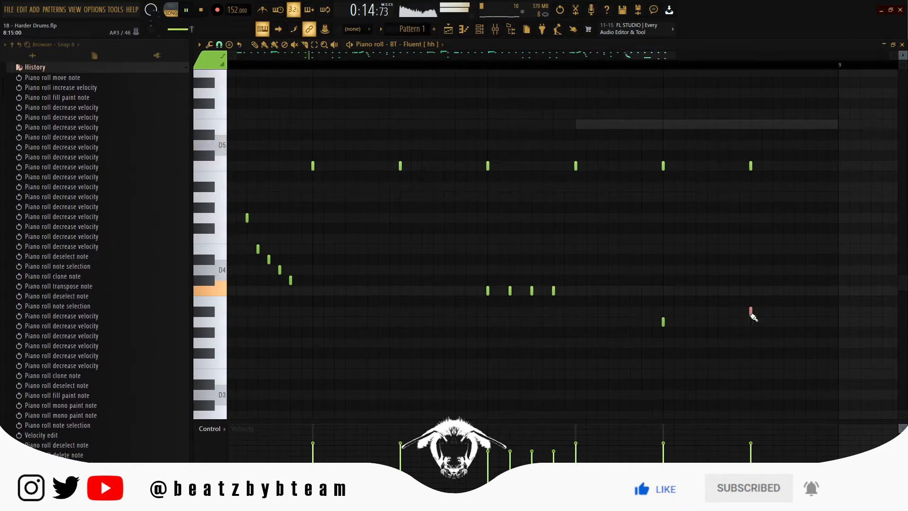
- Listen through the eight-bar pattern with the hi-hats, bring up the channel rack, and stop playback
right_click(709, 388, "ctrl")
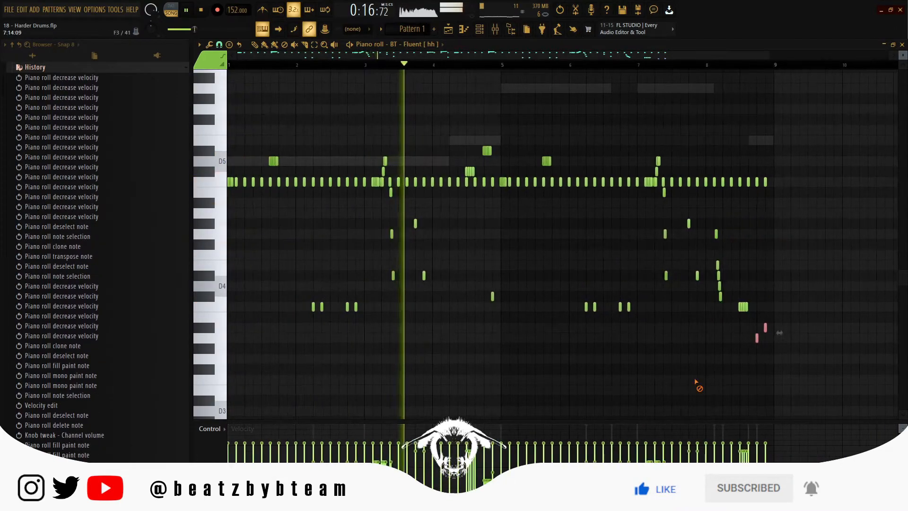
left_click(692, 369, "ctrl")
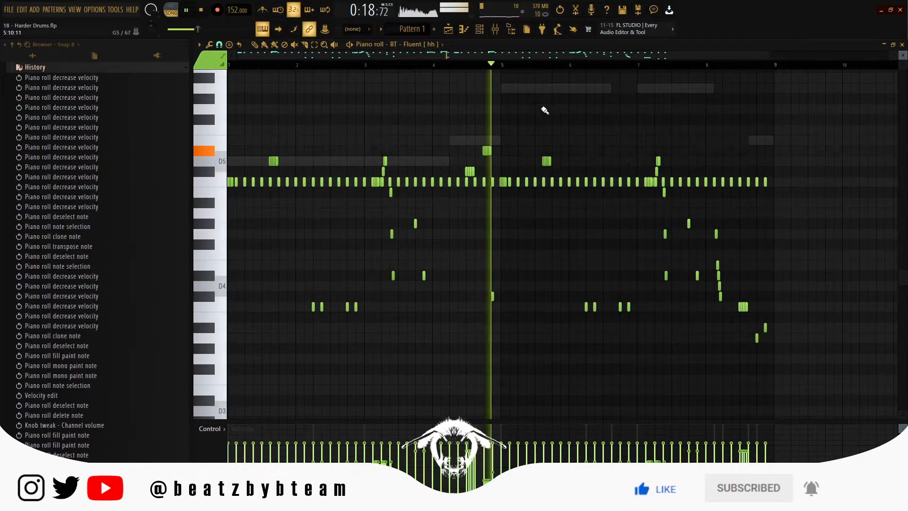
key("F6")
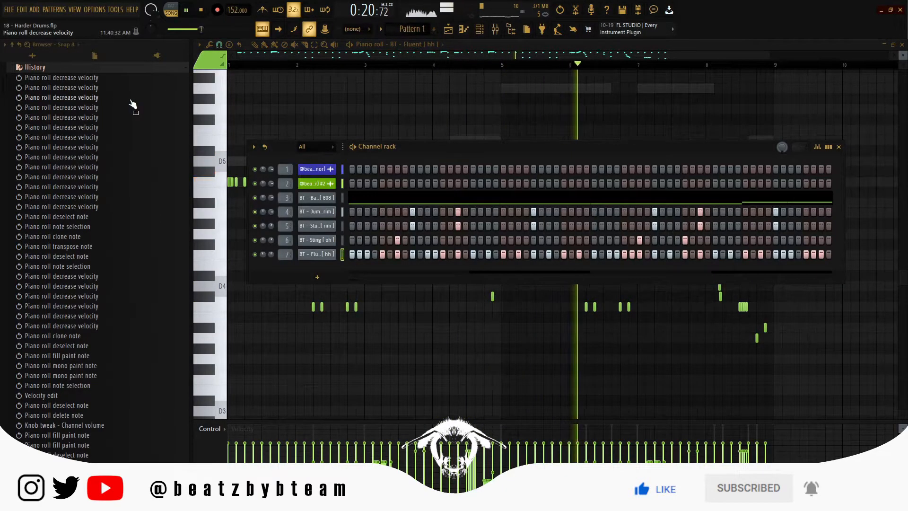
key("F6")
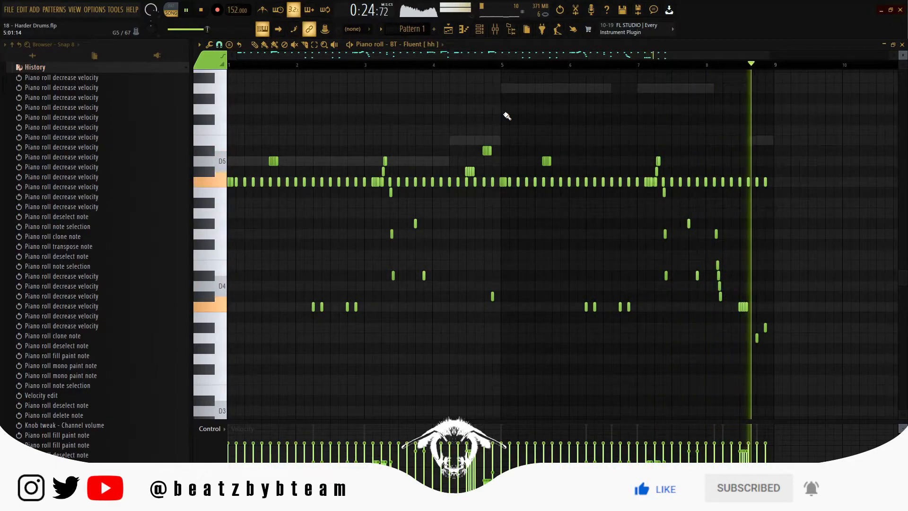
key("F6")
key("space")
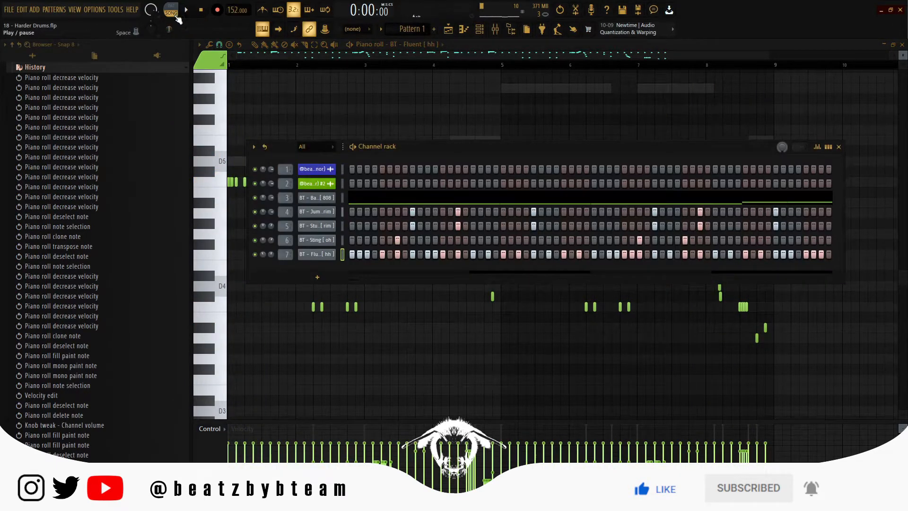
- Add the BT - Flooded kick from the Blue Faces Drum Kit as a new channel with a hit on step 1 and audition it
left_click(6, 45)
left_click(12, 44)
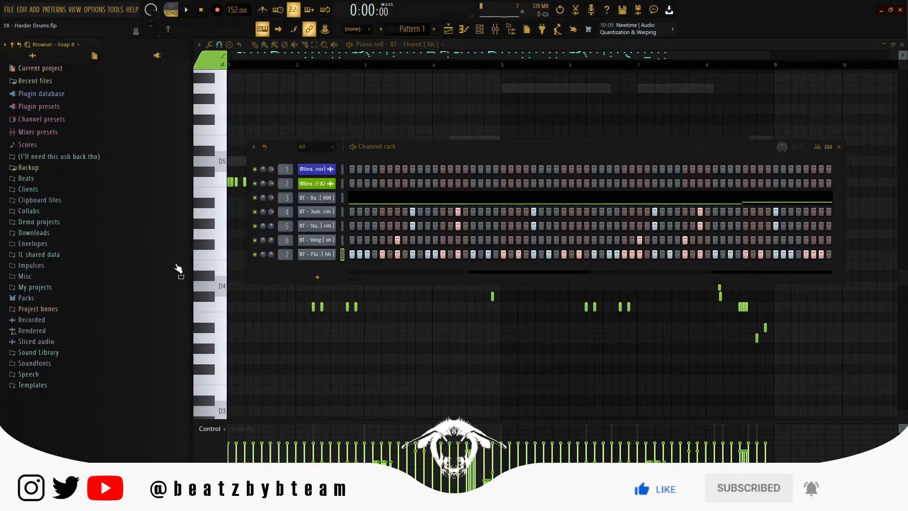
left_click(128, 353)
left_click(95, 482)
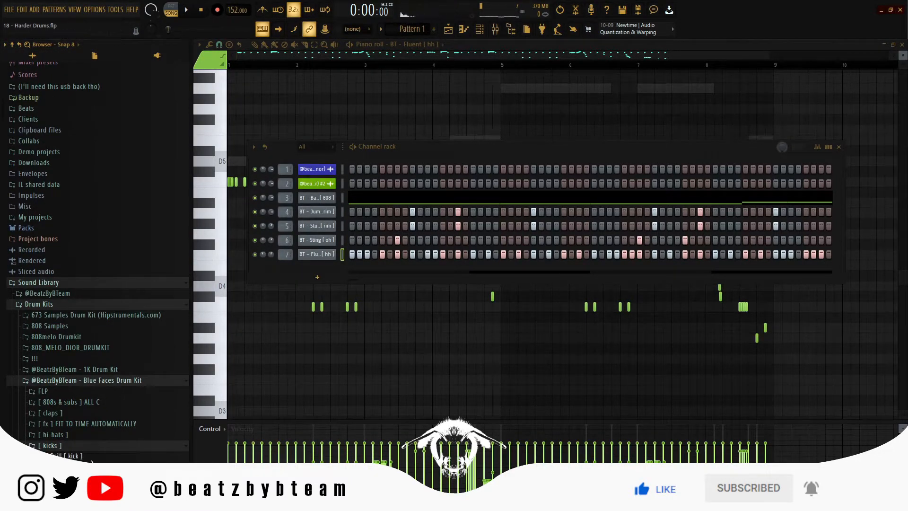
key("space")
key("space")
left_click_drag(71, 475, 345, 271)
key("space")
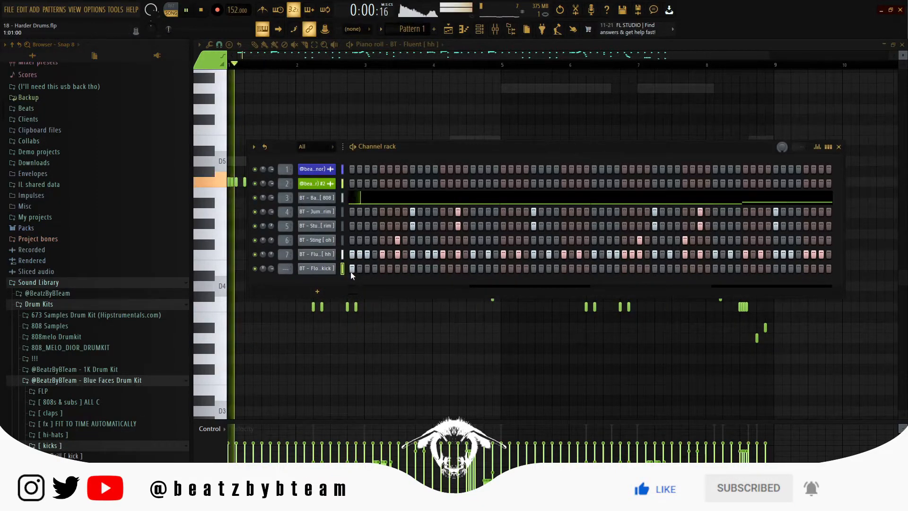
key("space")
- Load the Drill, Flooded and Knockout kicks in turn into the kick channel and audition them
scroll(114, 421, "down", 3)
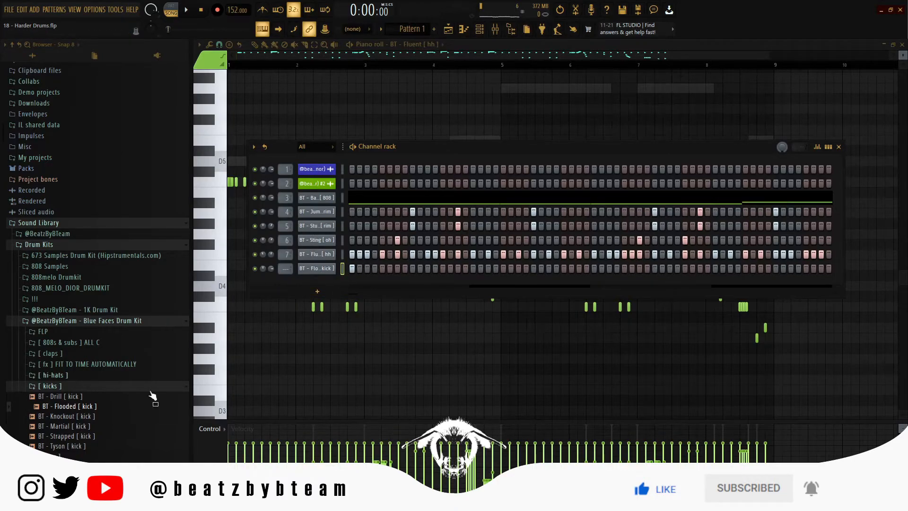
right_click(89, 398)
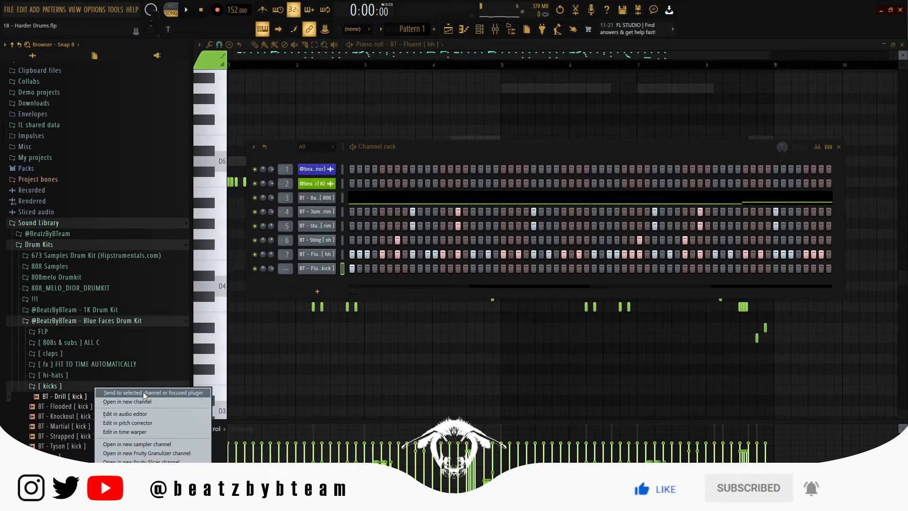
left_click(143, 393)
key("space")
key("space")
right_click(83, 407)
left_click(115, 391)
right_click(87, 416)
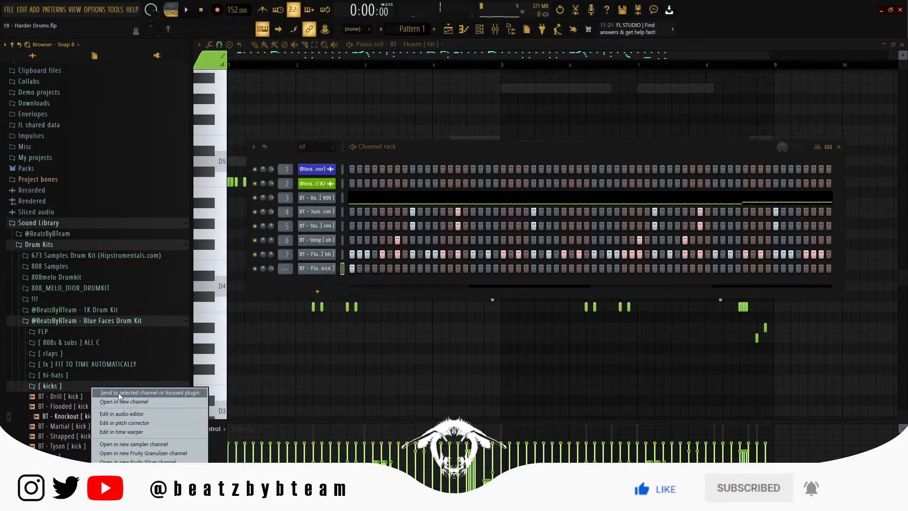
left_click(118, 393)
key("space")
key("space")
- Swap quickly through the kicks from Drill to Martial, then return to Flooded and play it against the beat
middle_click(98, 400)
middle_click(96, 408)
middle_click(96, 417)
middle_click(96, 428)
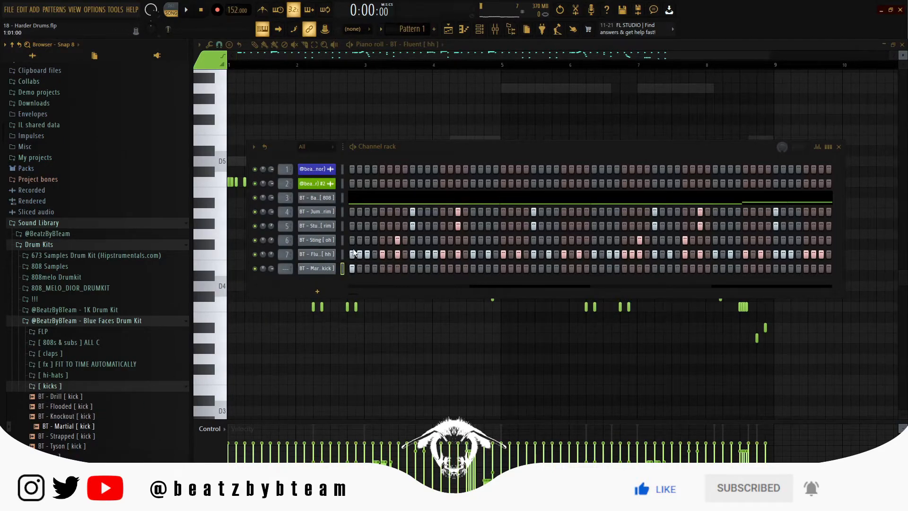
middle_click(87, 405)
key("space")
key("space")
key("space")
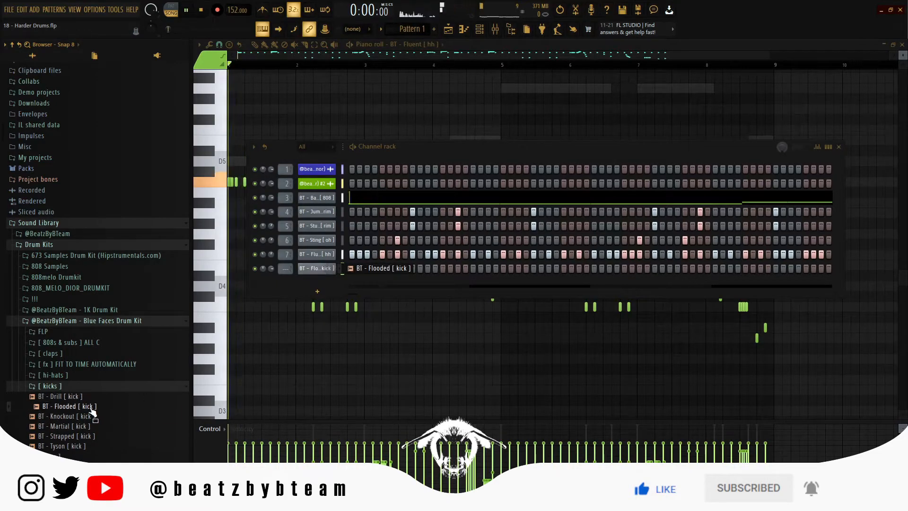
- Audition the Knockout, Martial, Strapped and Tyson kicks in the kick channel against the beat
key("space")
middle_click(92, 417)
key("space")
key("space")
middle_click(93, 428)
key("space")
key("space")
middle_click(95, 437)
key("space")
key("space")
middle_click(94, 446)
key("space")
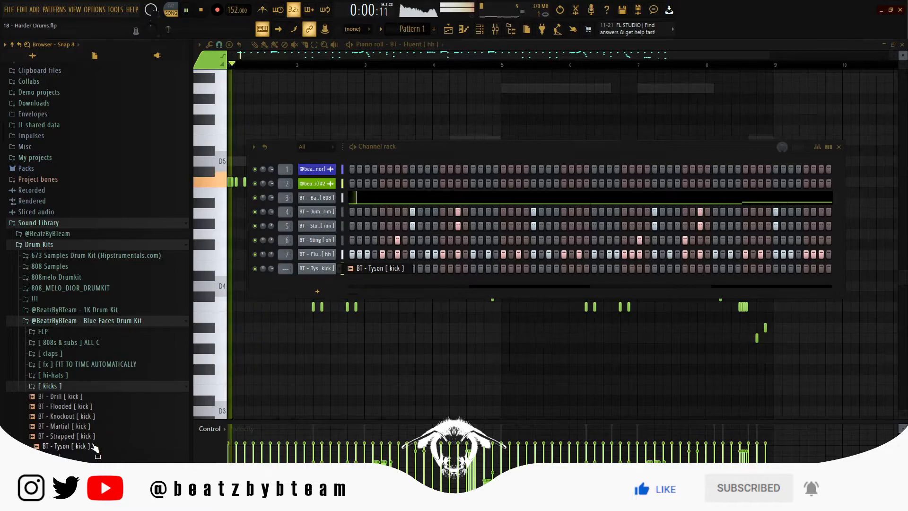
- Load the Strapped kick, open its channel settings and play it to try a gain boost
middle_click(94, 436)
key("space")
key("space")
key("space")
left_click(316, 268)
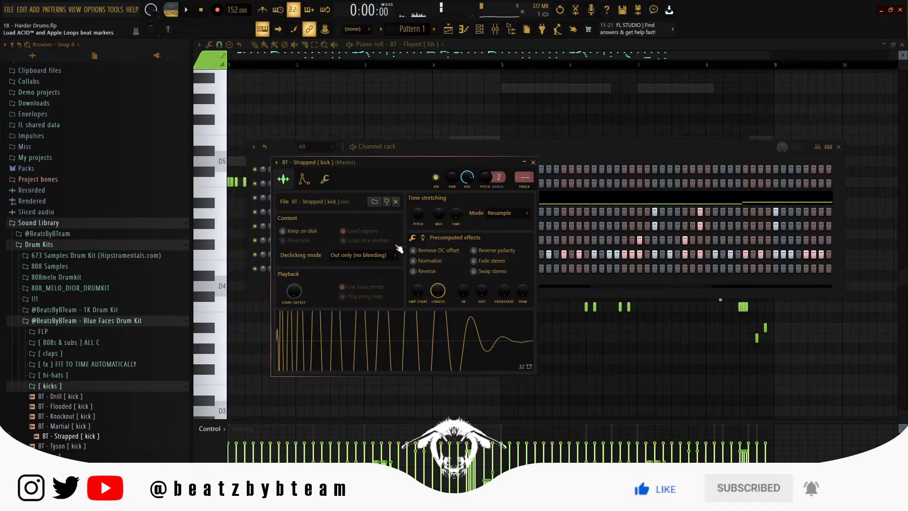
key("space")
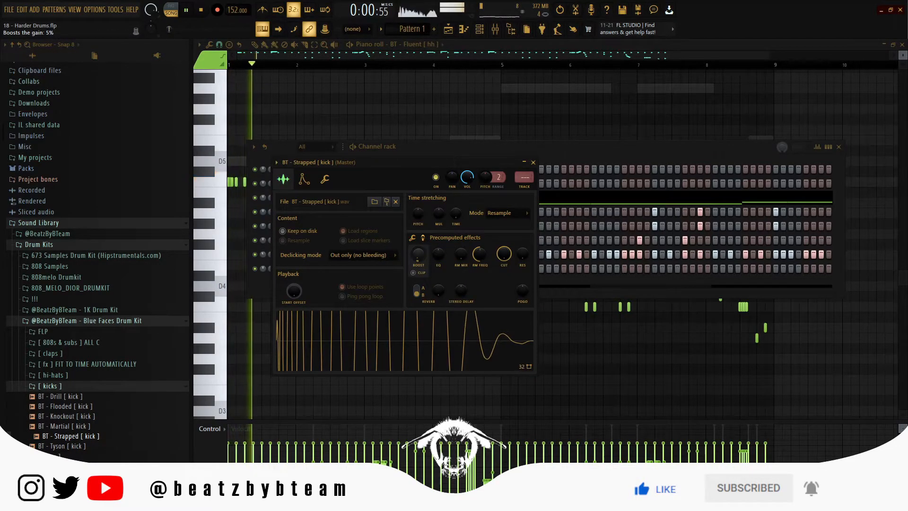
- Load the BT - Flooded kick back into the channel, audition it with a slight gain boost, and close its settings
middle_click(95, 406)
key("space")
key("space")
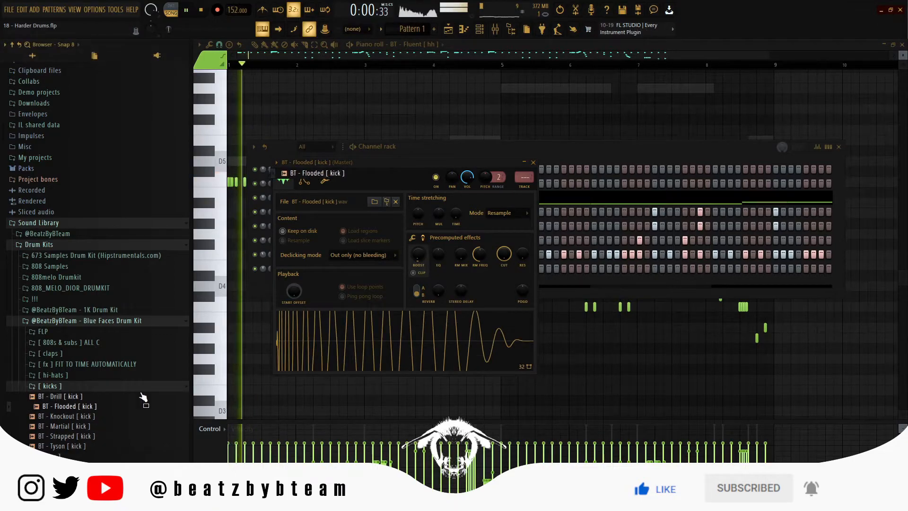
key("space")
key("space")
key("space")
key("space")
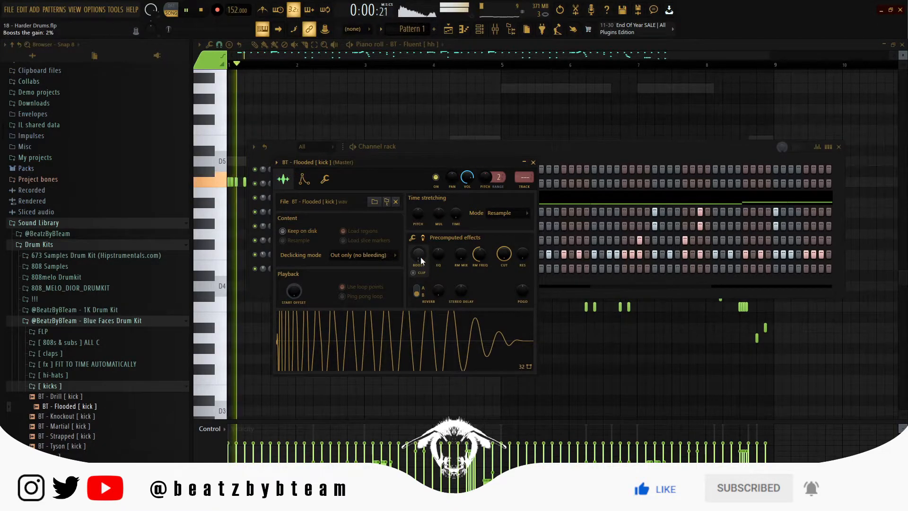
left_click(534, 163)
key("space")
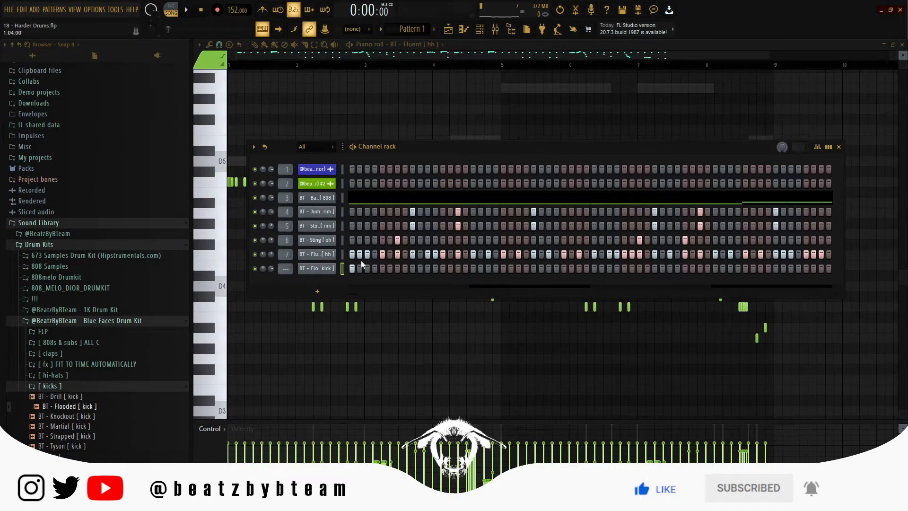
- Copy the Bandit 808's notes into the Flooded kick's piano roll and limit them all to C5
left_click(386, 197)
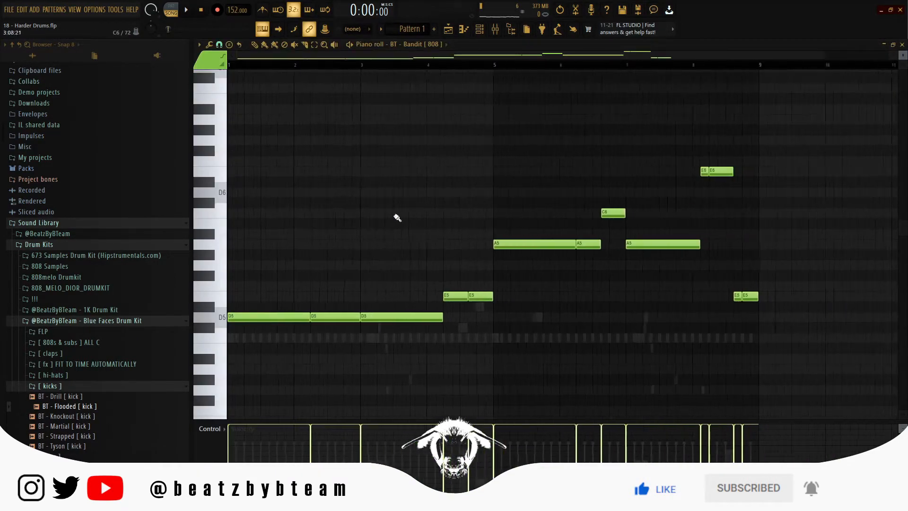
left_click(407, 44)
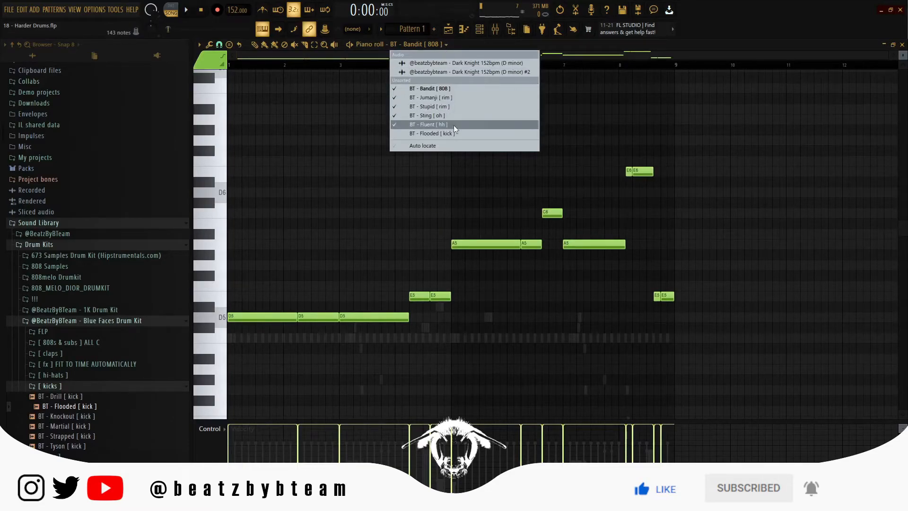
left_click(454, 131)
key("ctrl+v")
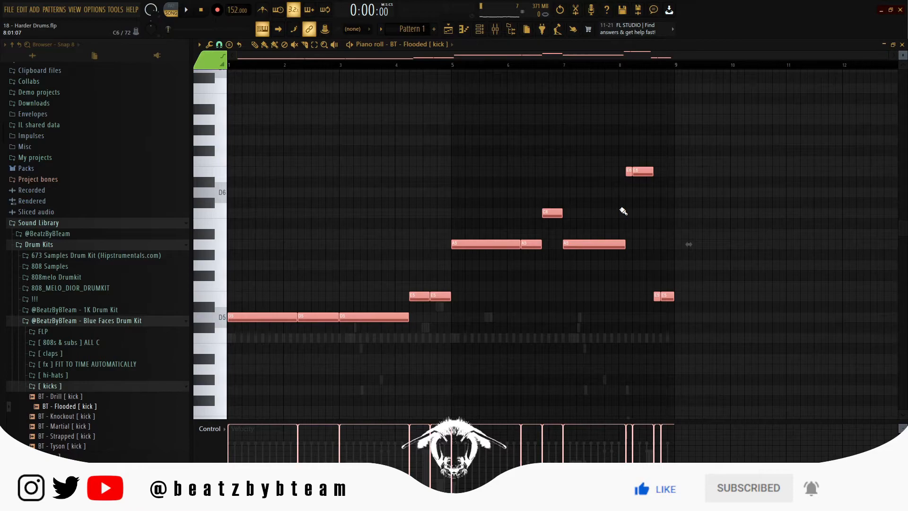
key("alt+k")
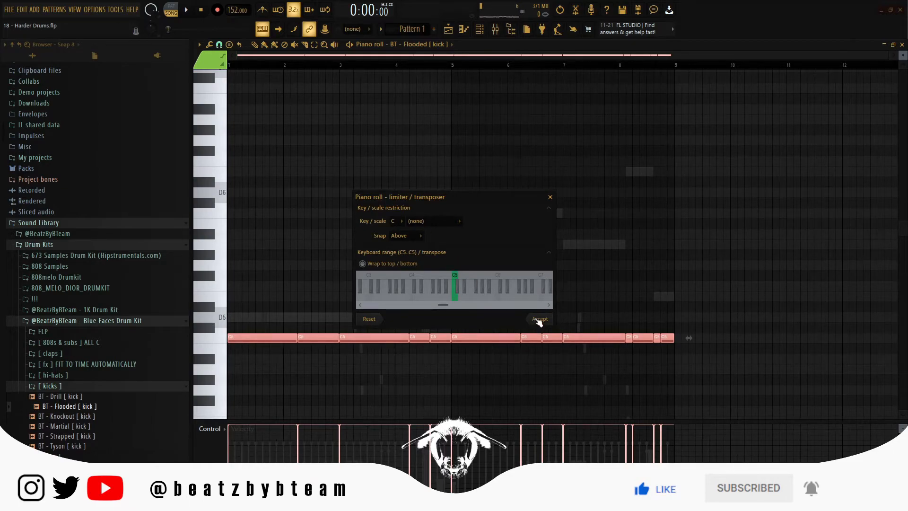
left_click(539, 320)
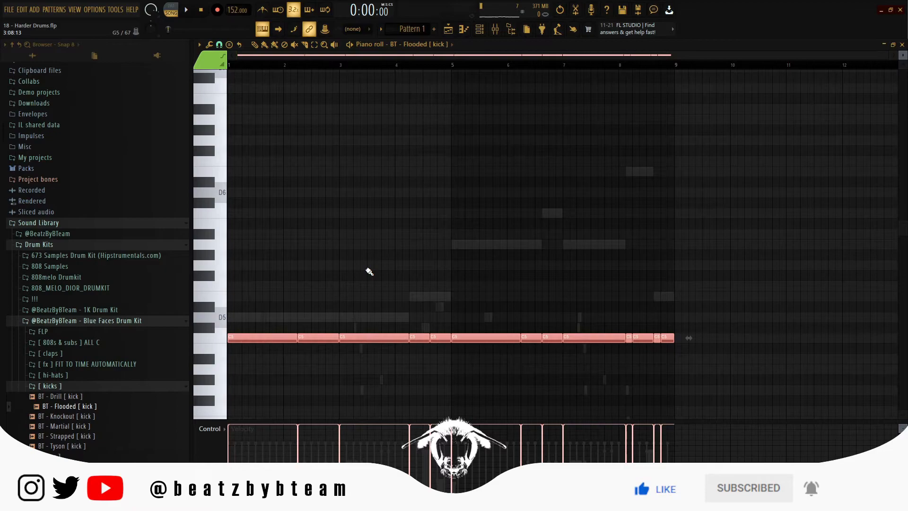
- Discard the lengths of the pasted kick notes to make them short hits, and play the pattern
key("shift+d")
scroll(531, 337, "up", 7)
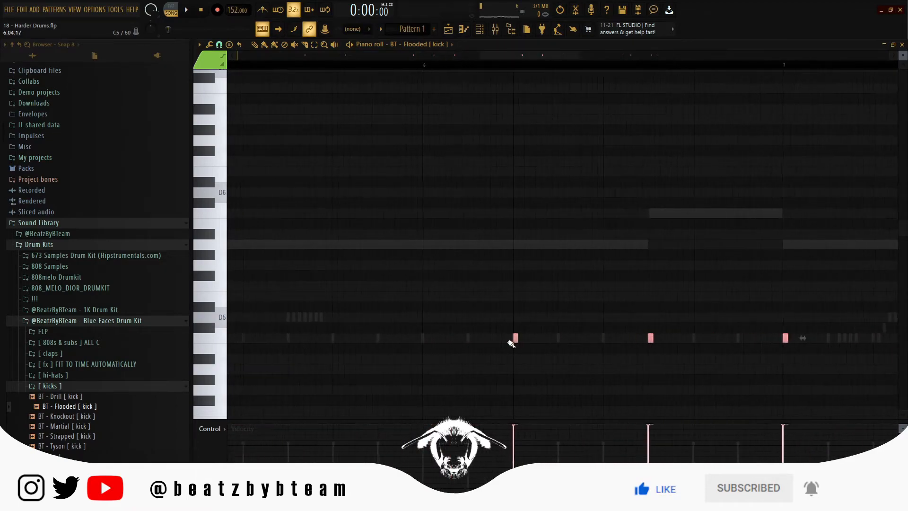
scroll(517, 337, "up", 2)
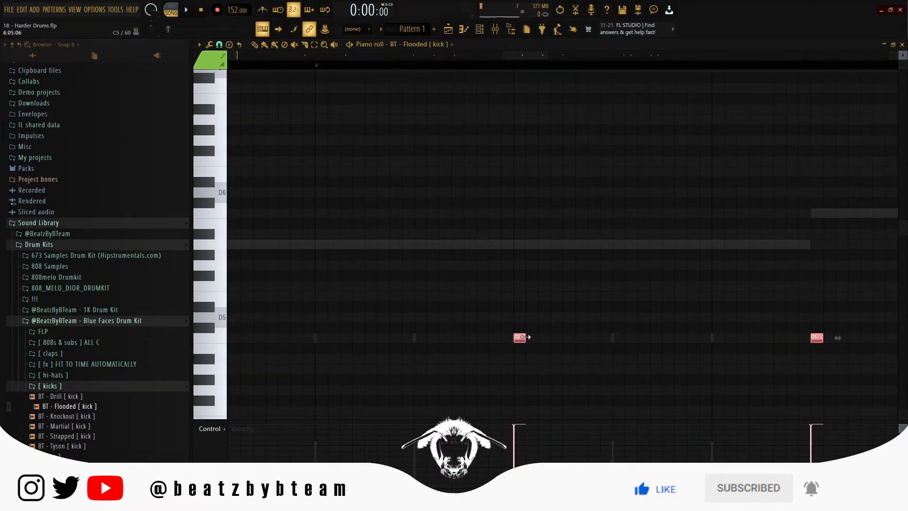
scroll(510, 338, "down", 9)
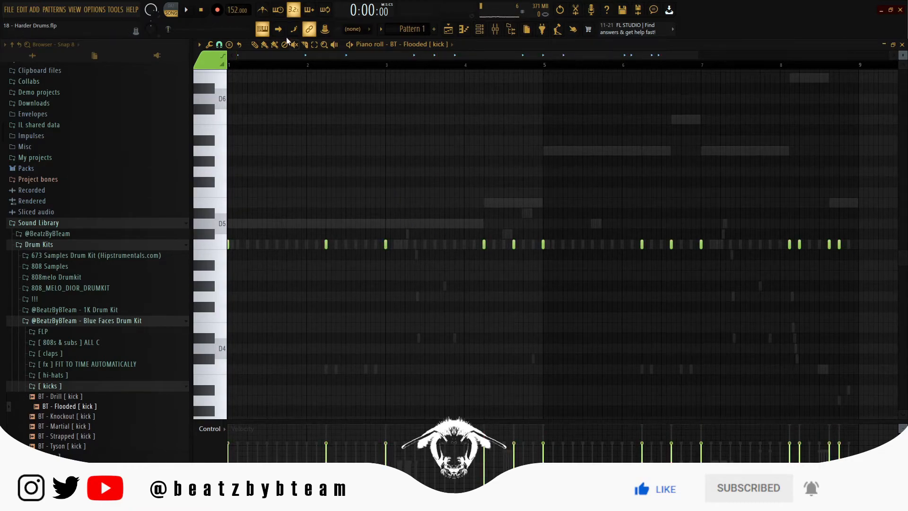
key("space")
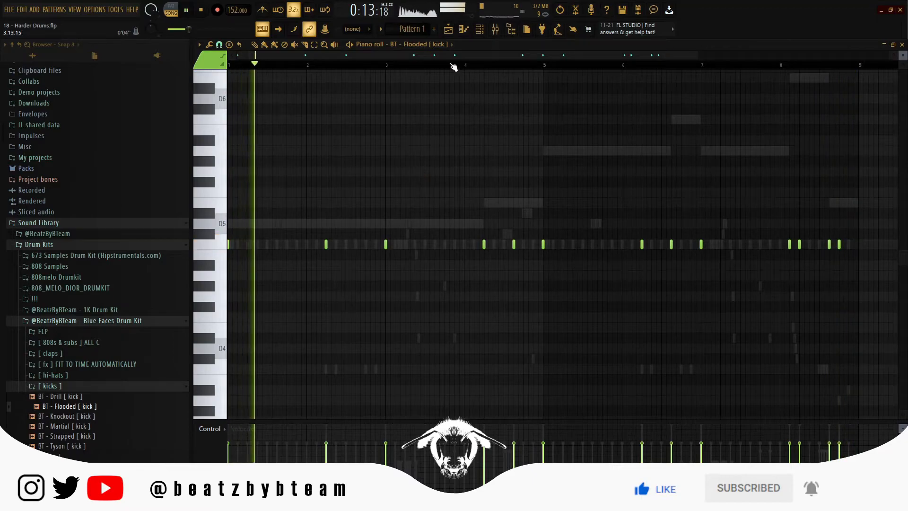
key("space")
- Add kick hits at step 3 of bar 2 and step 3 of bar 4 in the channel rack during playback
left_click(479, 29)
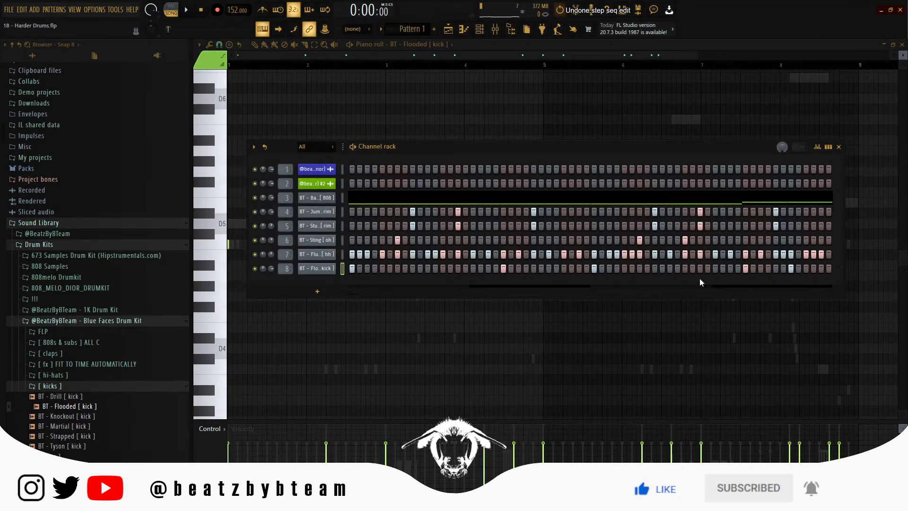
key("space")
left_click(488, 268)
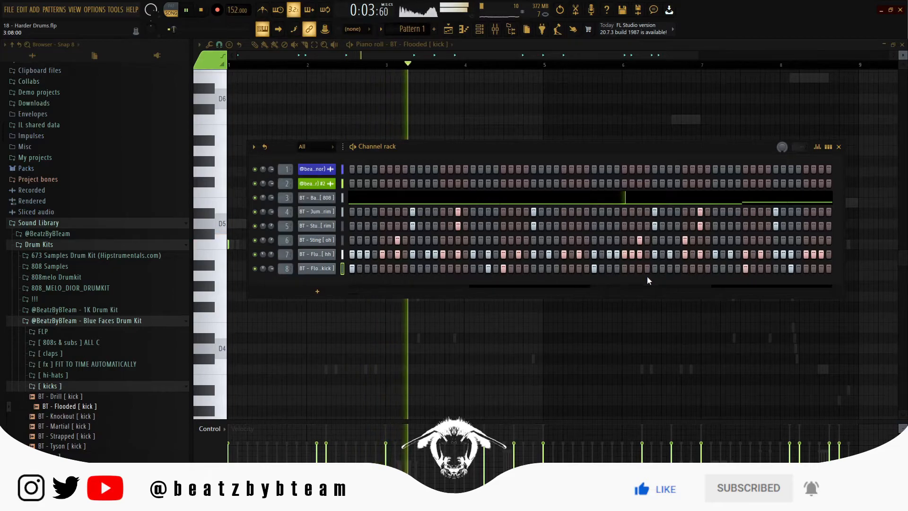
left_click(729, 267)
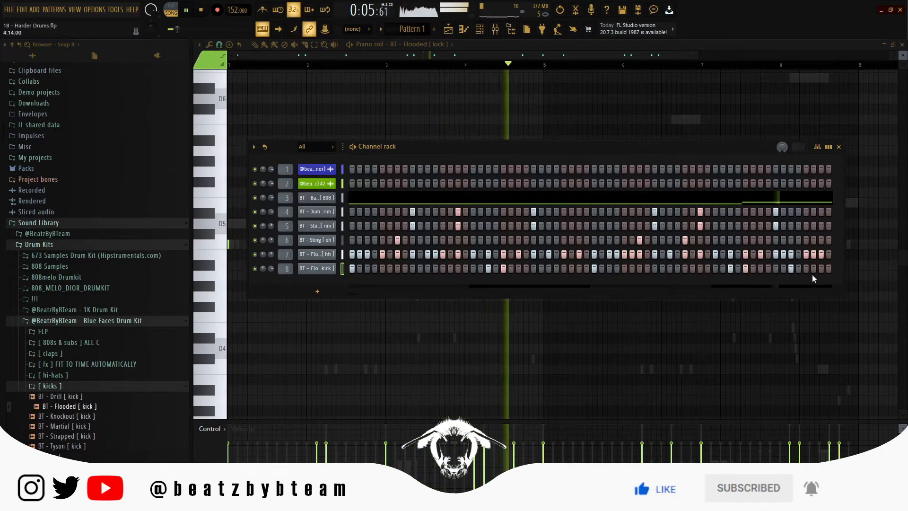
- Open the Flooded kick's piano roll, choose a different grid snap, and play from bar 5
right_click(326, 271)
left_click(344, 268)
right_click(332, 268)
left_click(353, 270)
left_click(542, 64)
left_click(218, 44)
left_click(231, 129)
left_click(544, 65)
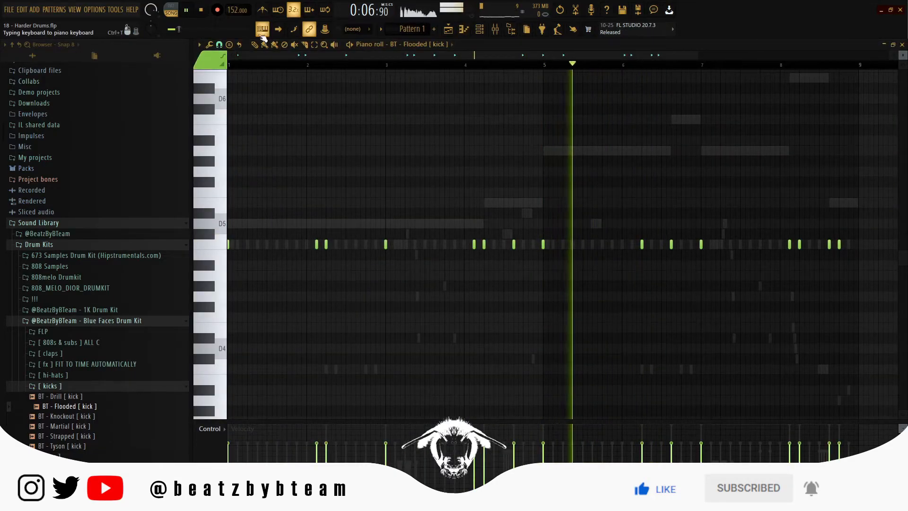
- Add C5 kicks at step 13 of bar 6 and step 7 of bar 7, checking them with playback
scroll(649, 243, "up", 3)
key("space")
key("space")
left_click_drag(646, 246, 635, 245)
scroll(648, 254, "down", 3)
scroll(648, 254, "up", 2)
right_click(580, 246)
left_click(614, 245)
left_click_drag(723, 243, 591, 260)
key("space")
key("space")
scroll(602, 261, "down", 2)
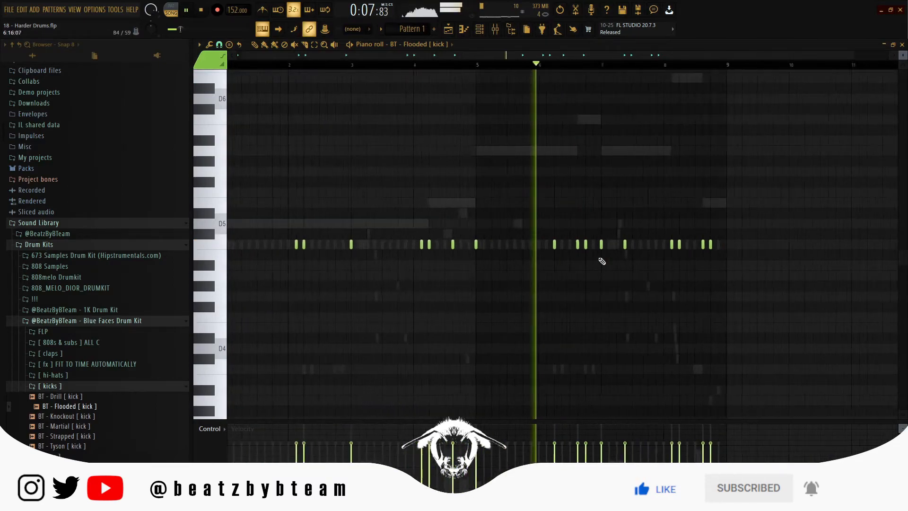
- Replace the C5 kick at step 13 of bar 8 with one at step 15
right_click(617, 258)
left_click_drag(603, 259, 586, 280)
scroll(589, 279, "up", 2)
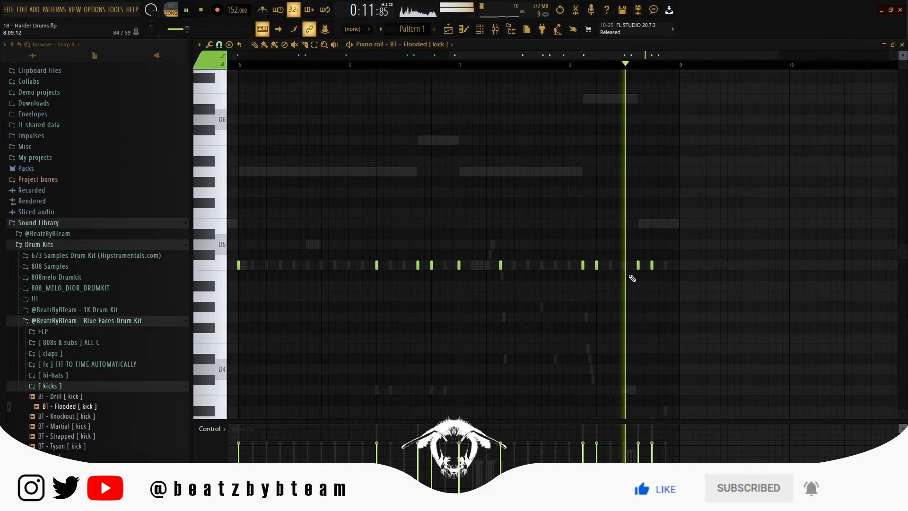
right_click(652, 266)
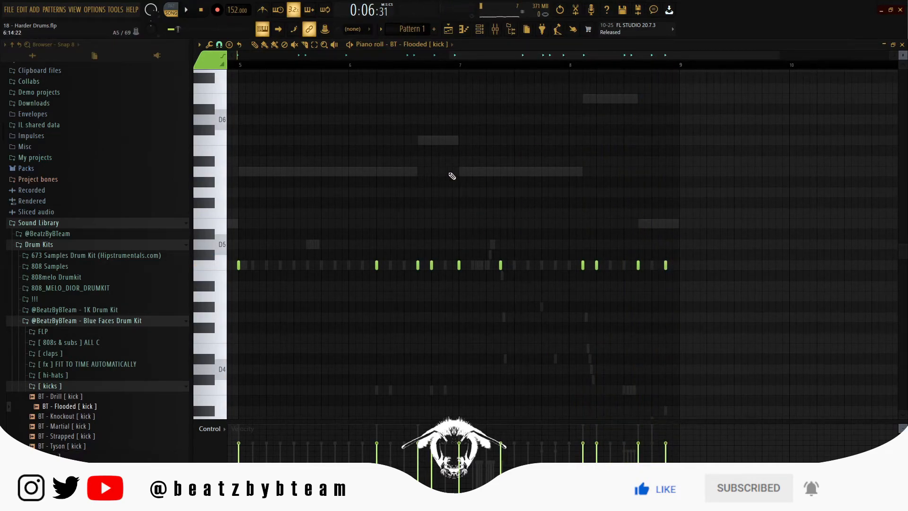
- Split the 808's long A5 note at step 7 of bar 7 in its piano roll and check it with playback
double_click(516, 168)
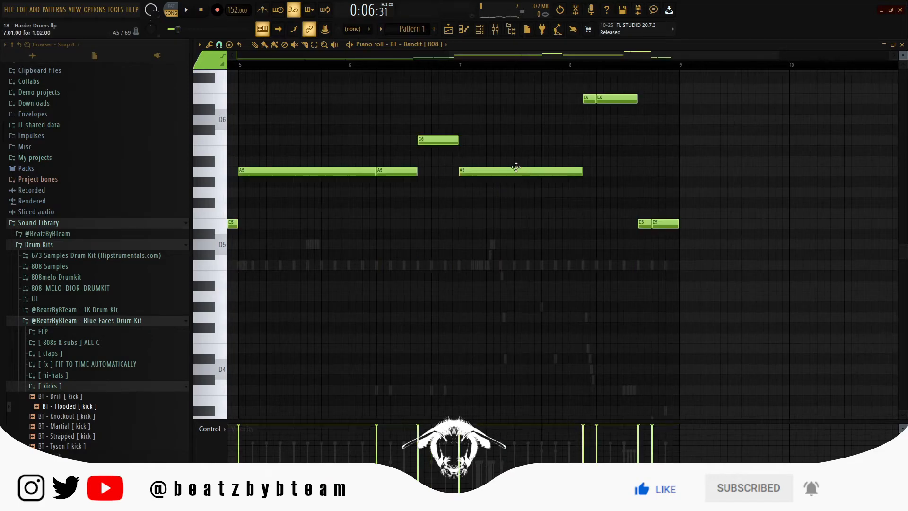
scroll(490, 178, "up", 2)
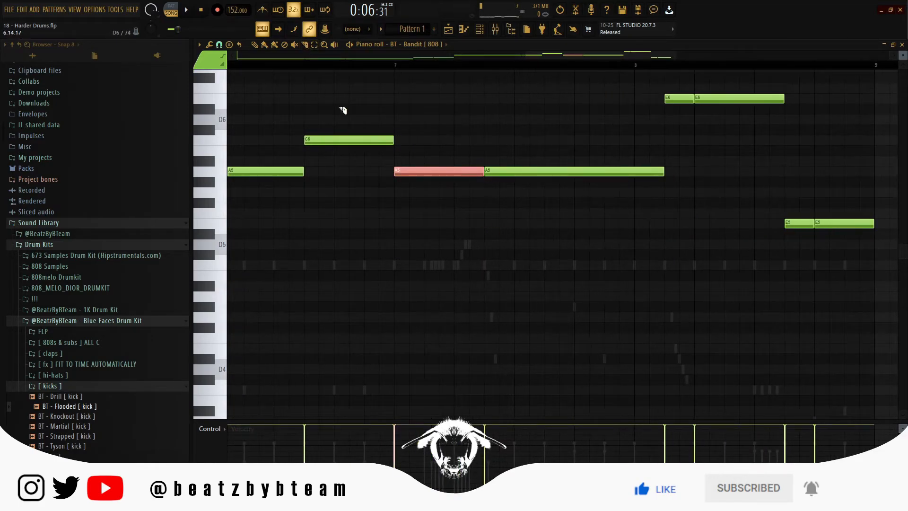
right_click(376, 115, "ctrl")
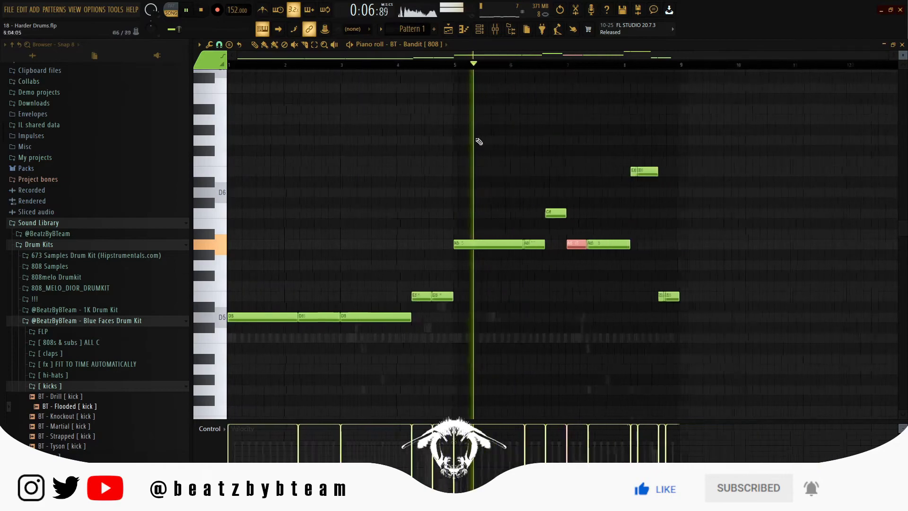
key("ctrl+Down")
key("ctrl+Up")
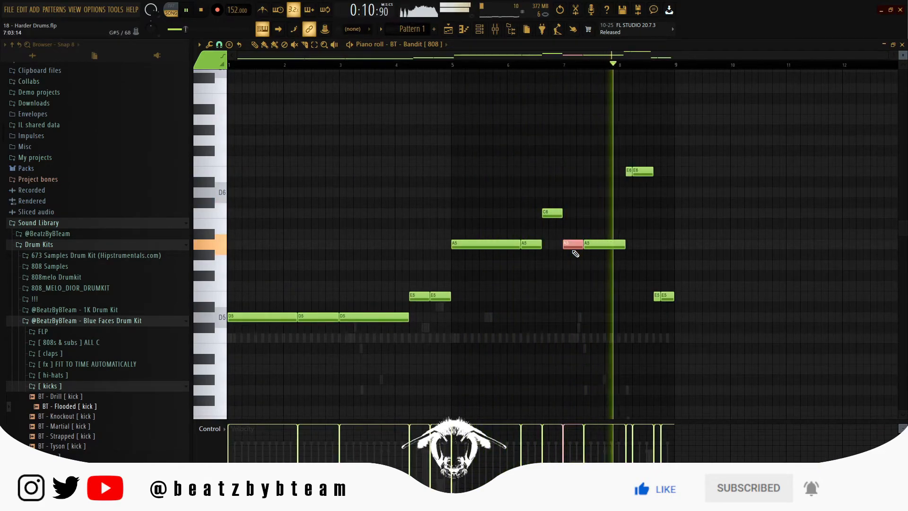
left_click(614, 195, "ctrl")
- Add BT - Homage [ hit ] from the kit's misc folder to the channel rack, with hits at steps 1 and 9 of bars 1 and 2
key("F6")
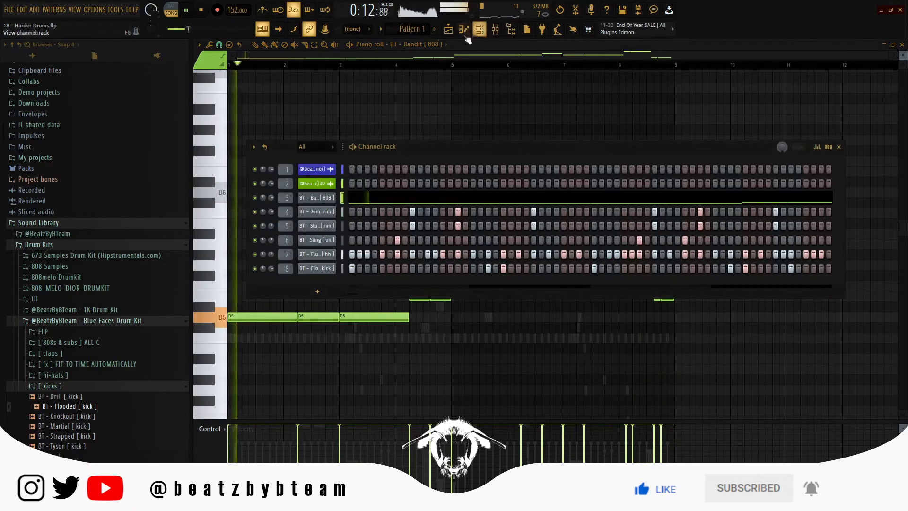
key("space")
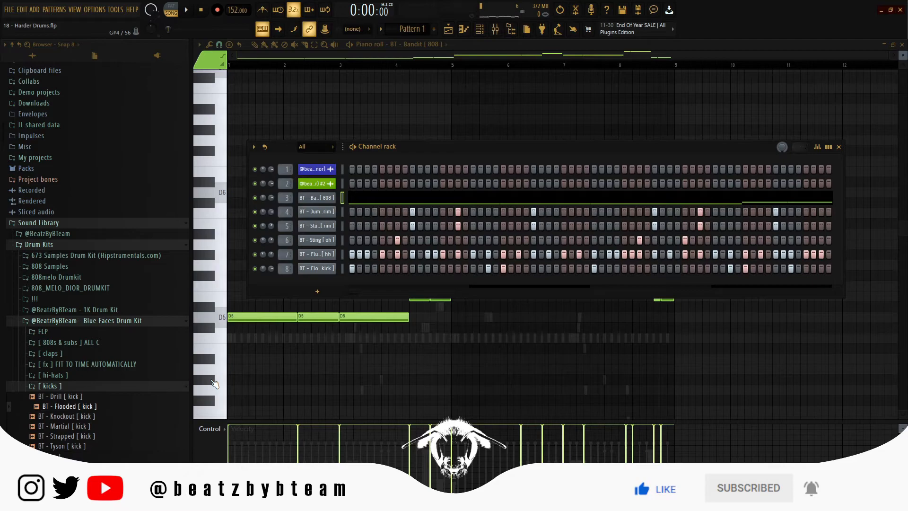
left_click(170, 386)
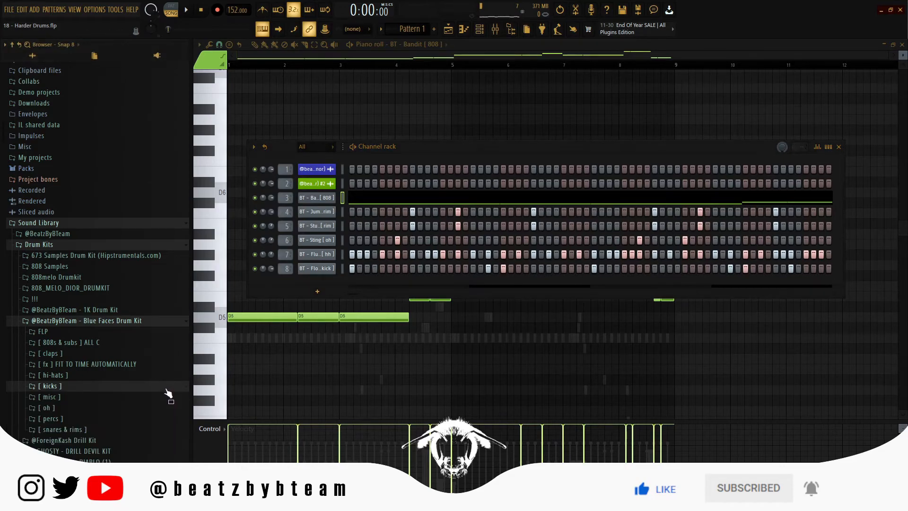
left_click(141, 401)
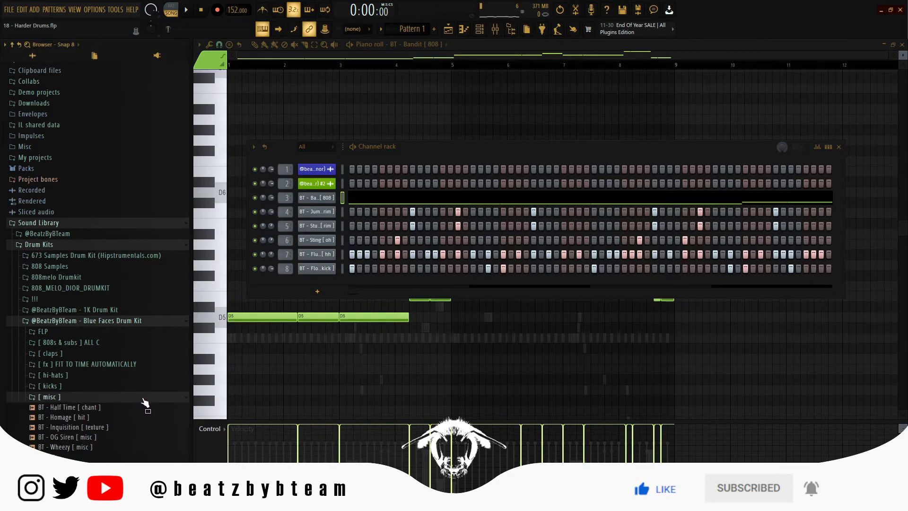
left_click(119, 419)
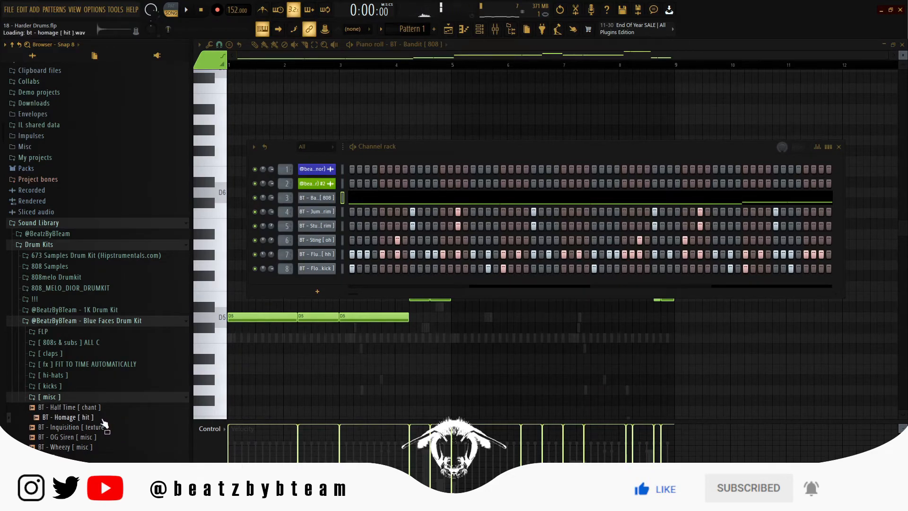
left_click_drag(69, 420, 311, 277)
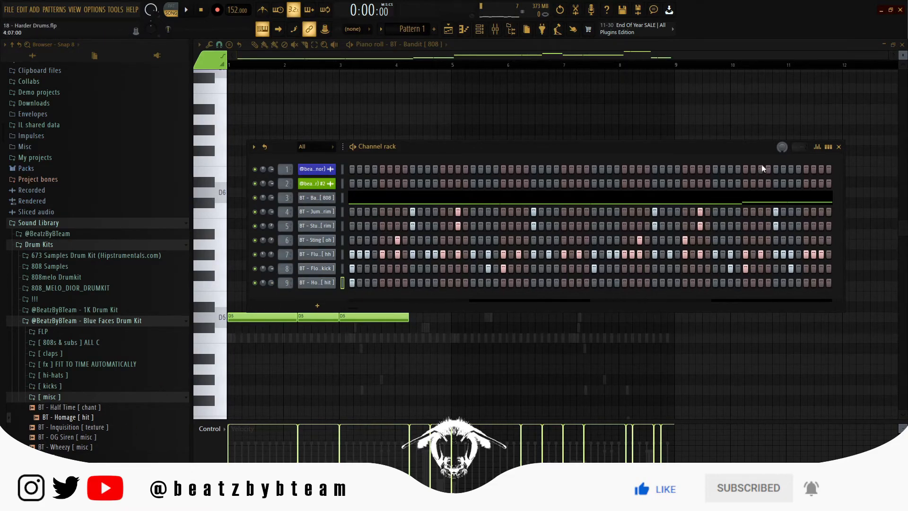
left_click(471, 283)
- Pan the second Homage hit left, the third right and the fourth left in the graph editor during playback
left_click(817, 147)
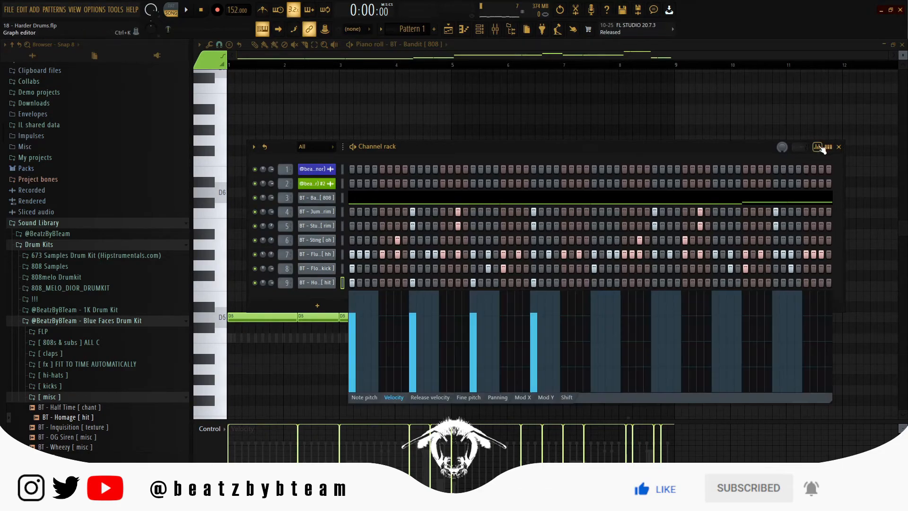
left_click(498, 398)
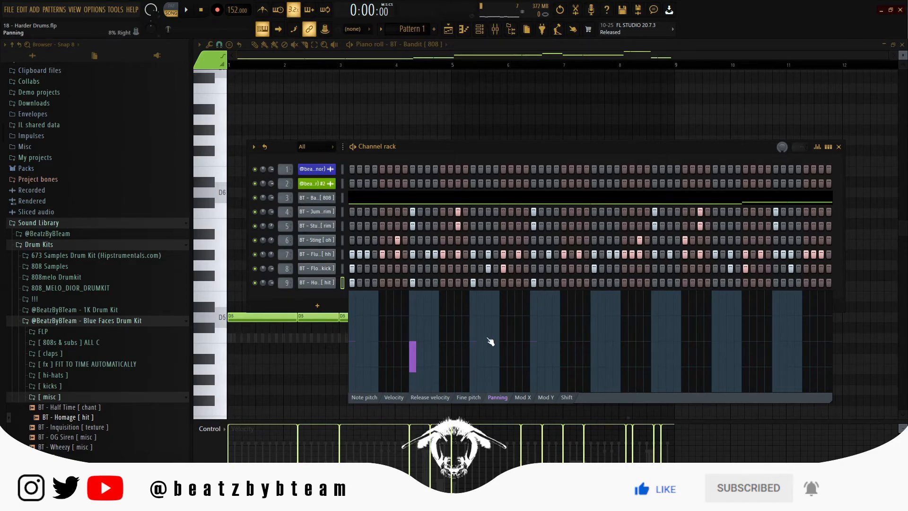
key("space")
left_click(533, 359)
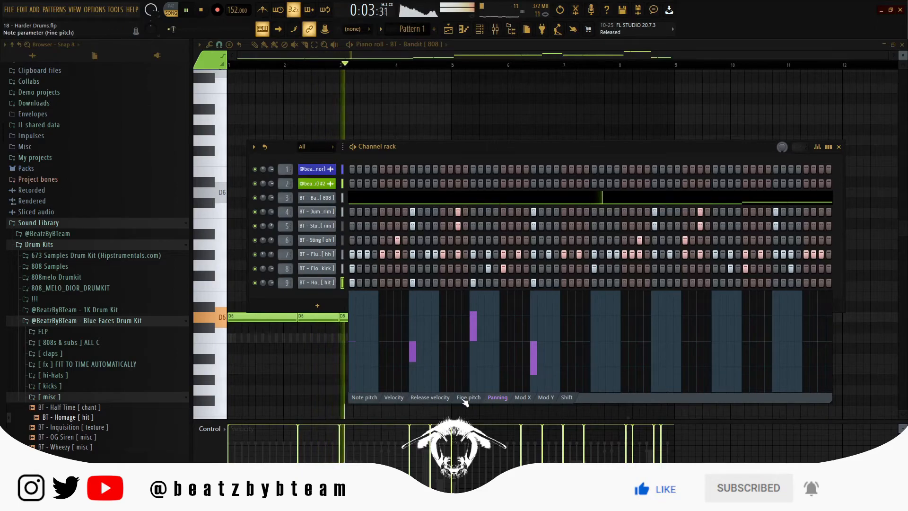
- Lower the velocities of the Homage hits after the first, bringing the last two down to about 10%
left_click(395, 398)
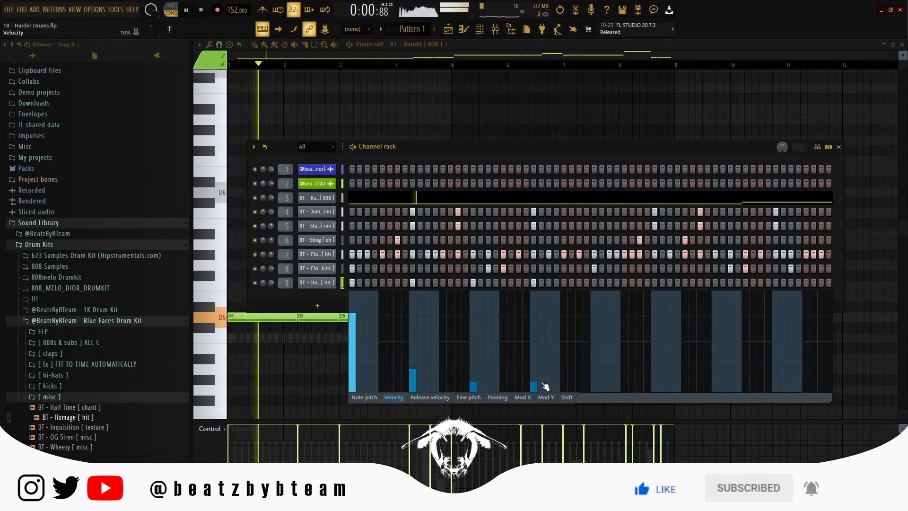
left_click(817, 147)
left_click(817, 146)
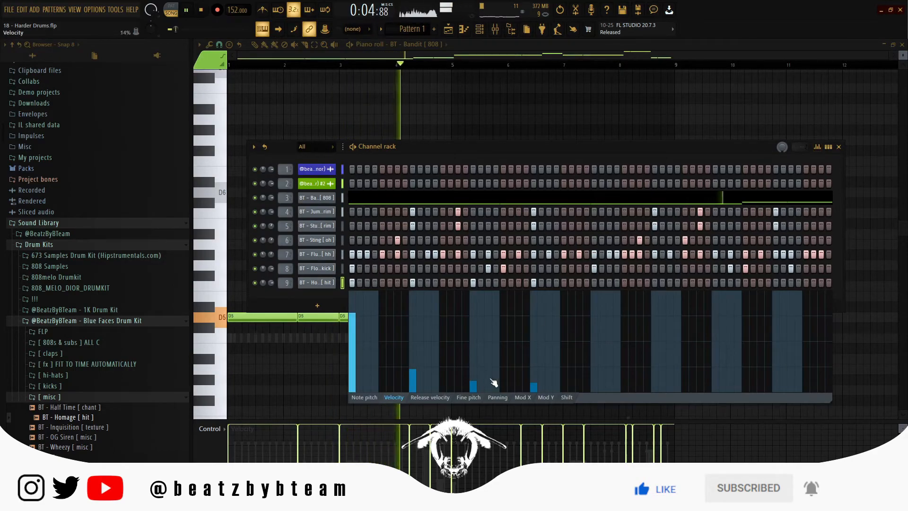
- Reduce the left panning of the second and fourth Homage hits, the fourth to 53% left, and close the graph editor
left_click(498, 398)
left_click(411, 353)
left_click(535, 365)
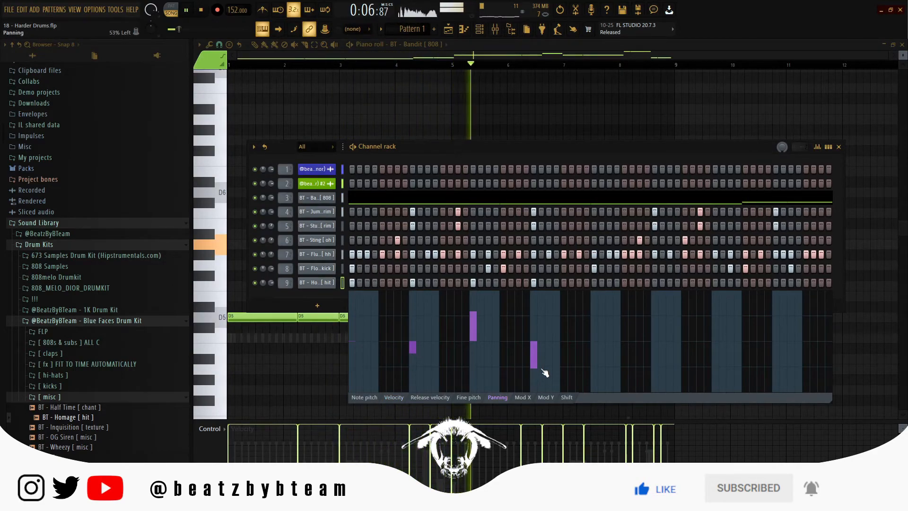
left_click(817, 147)
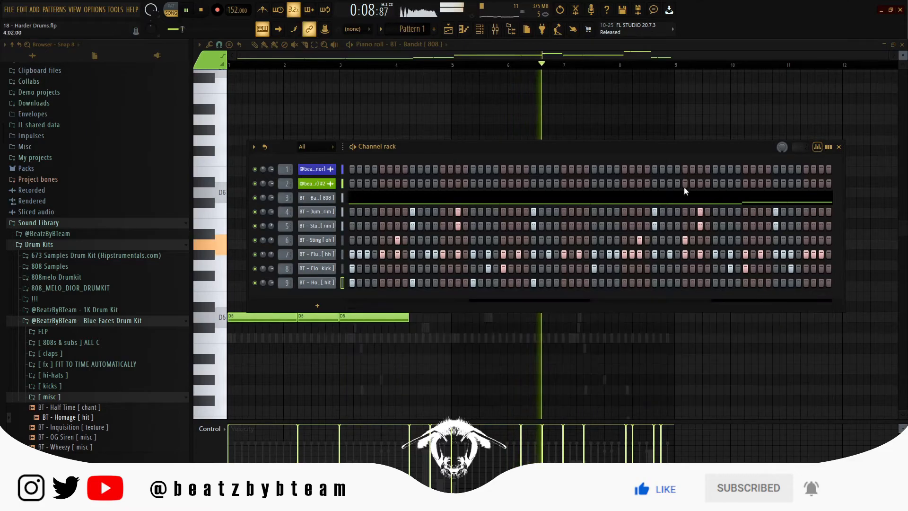
- Audition samples in the kit's percs folder and add BT - Vanish [ perc ] as a channel with a hit at step 3 of bar 1
left_click(107, 386)
left_click(101, 397)
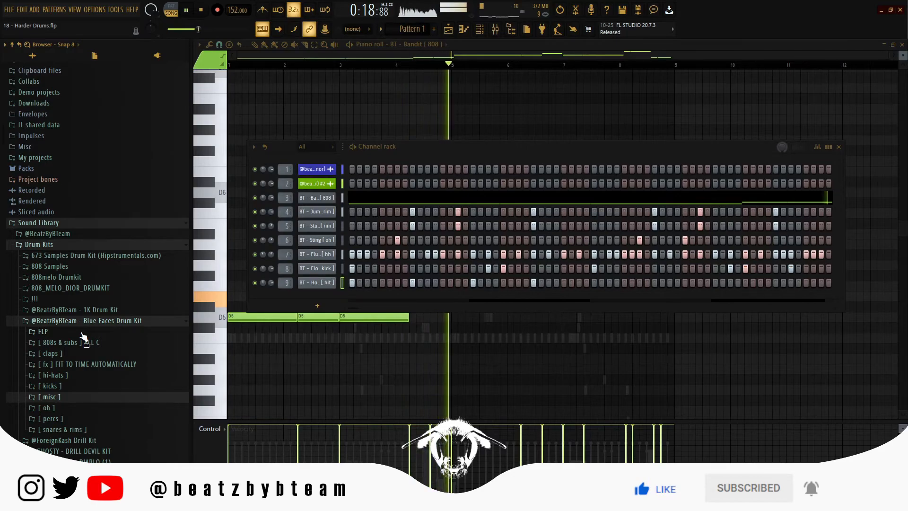
key("space")
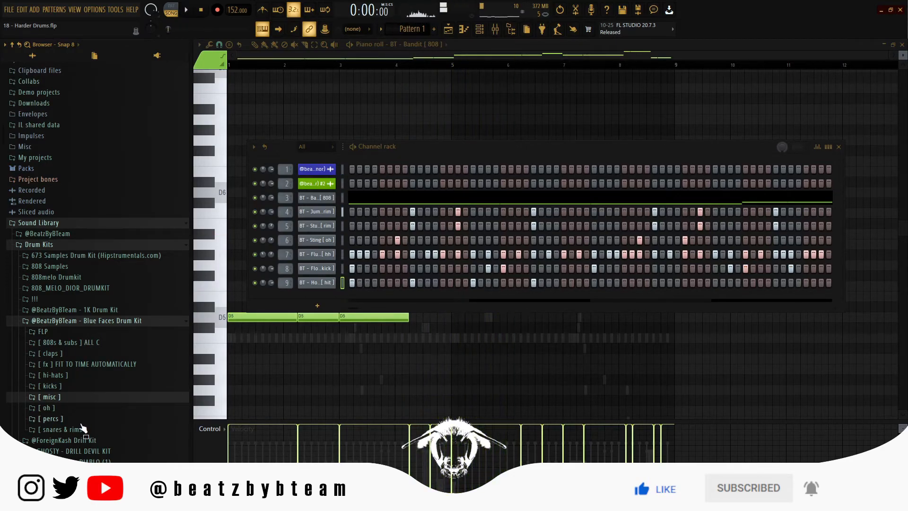
left_click(81, 420)
left_click(85, 431)
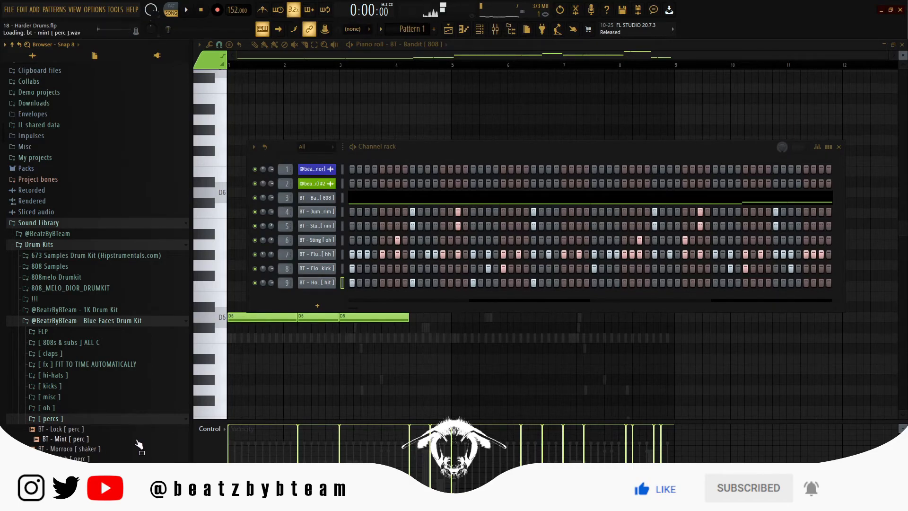
left_click_drag(139, 443, 271, 297)
- Try extra Vanish perc hits at step 3 of bar 3 and step 15 of bar 4 during playback
key("space")
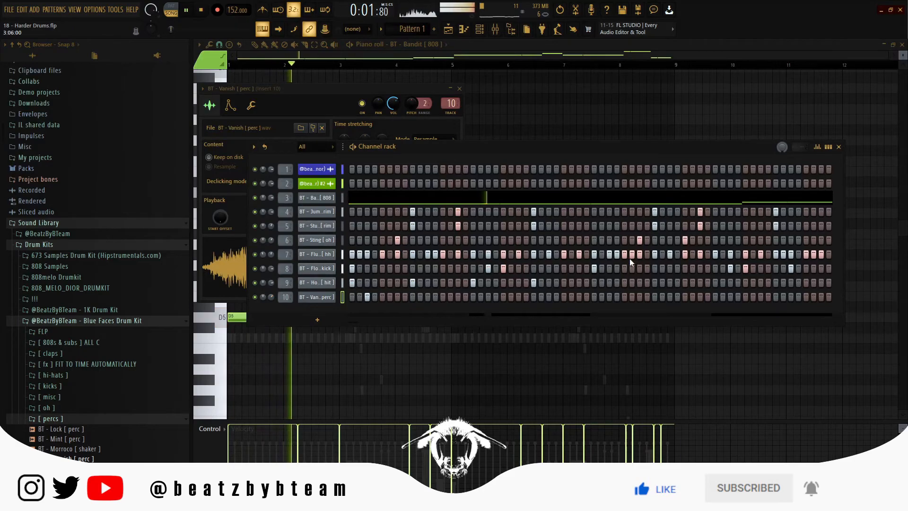
left_click(609, 297)
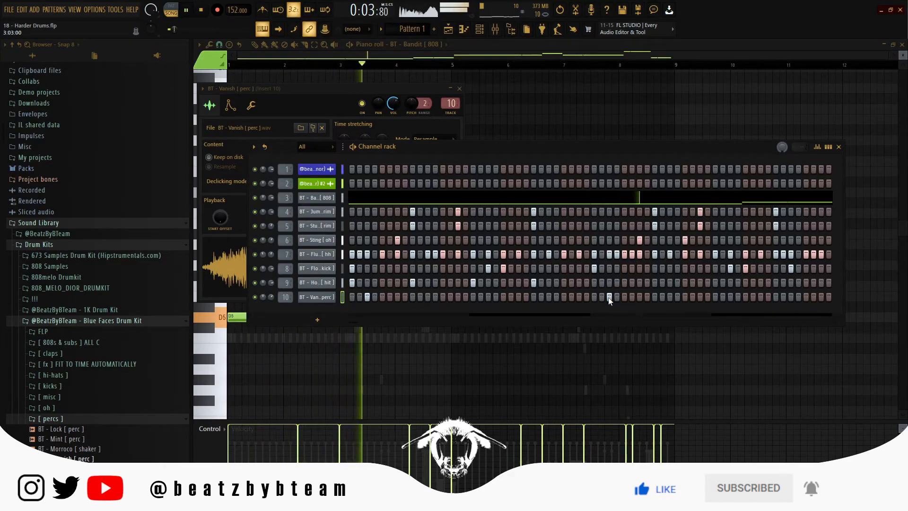
left_click(821, 297)
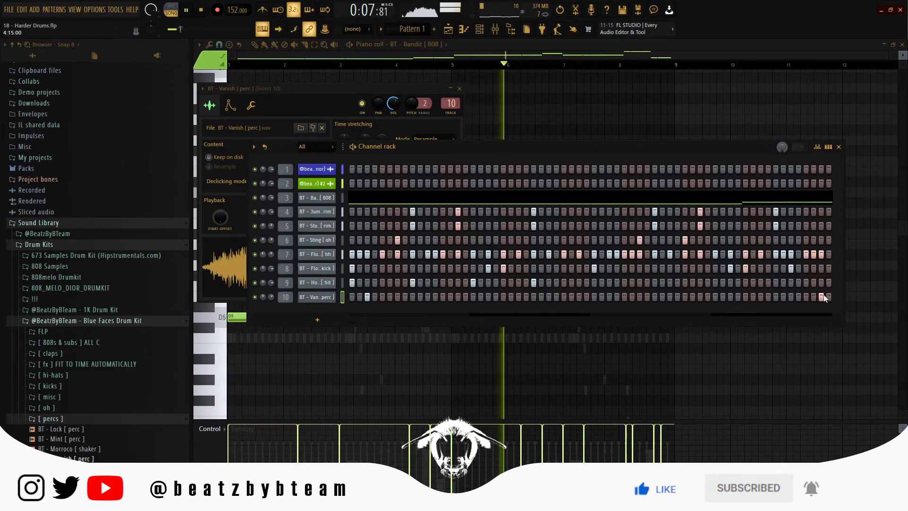
- Duplicate the Vanish perc's four-bar part into bars 5 to 8 in its piano roll and check playback from bar 5
right_click(316, 296)
left_click(364, 297)
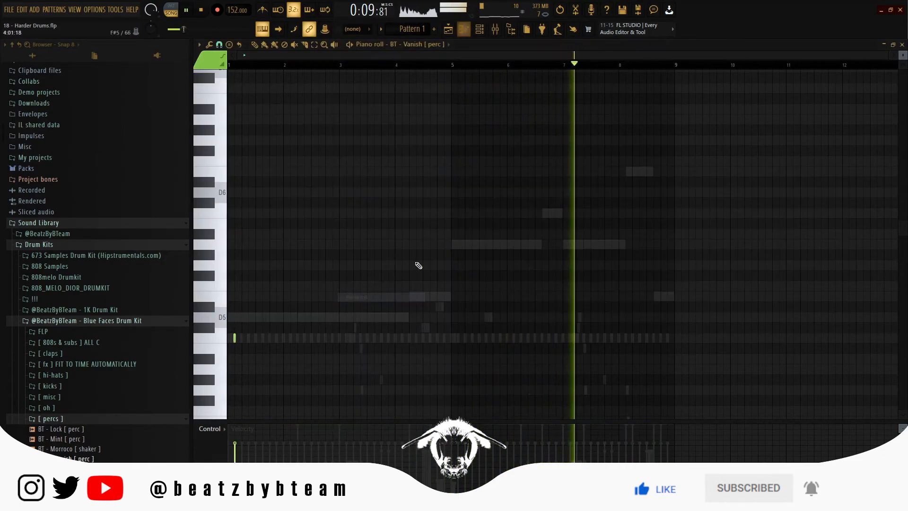
left_click_drag(453, 66, 230, 65)
key("ctrl+b")
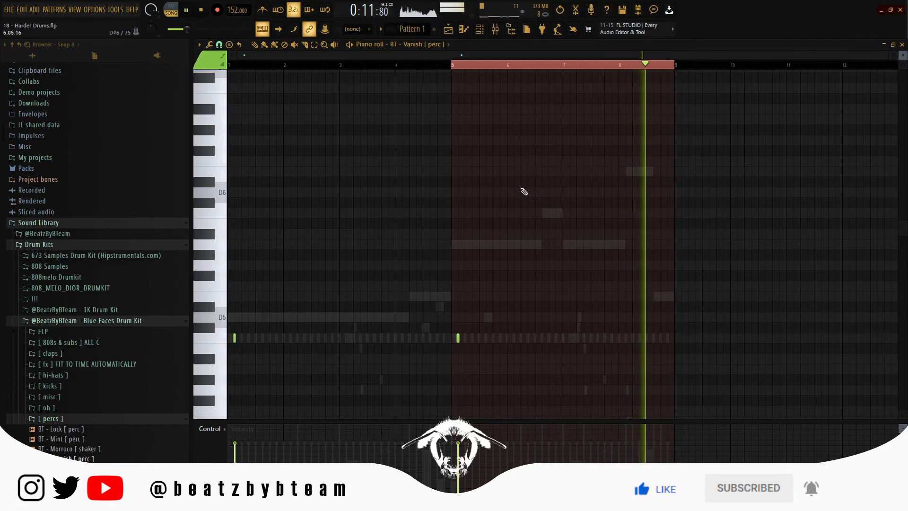
scroll(520, 193, "down", 3)
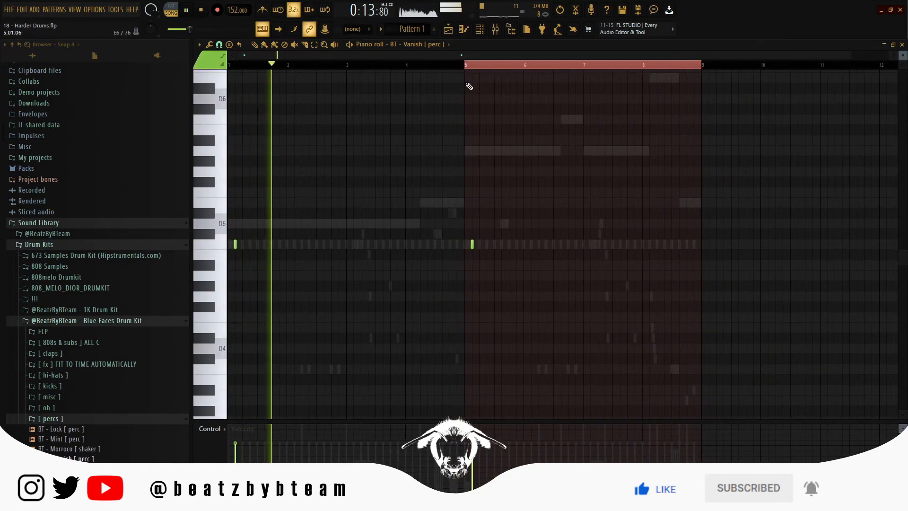
key("space")
left_click(466, 66)
key("space")
key("space")
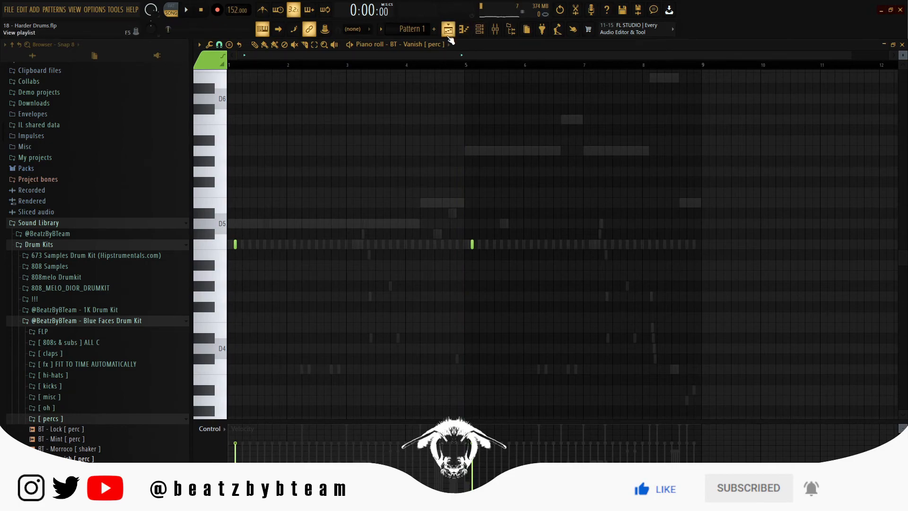
- Open the playlist, select the BT - Gutter [ fx ] clip before bar 9, and play the arrangement from the start
left_click(449, 32)
left_click(480, 30)
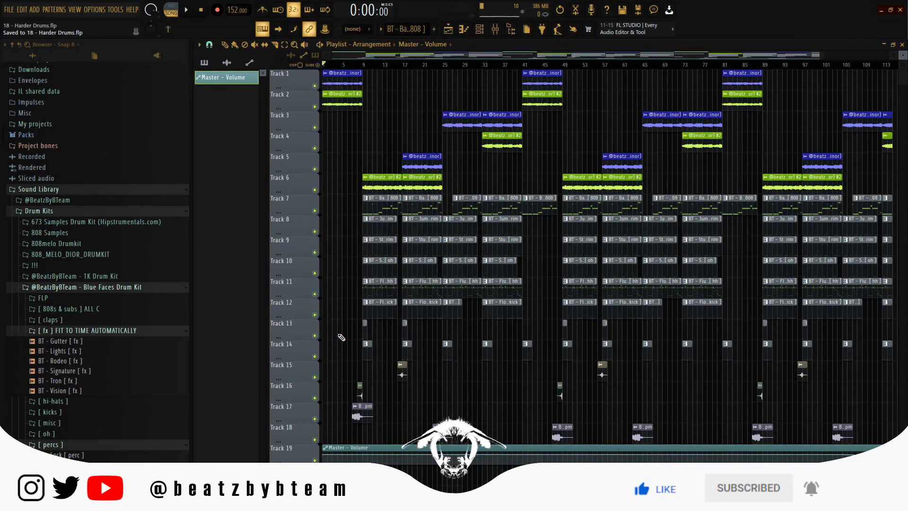
scroll(356, 411, "up", 8)
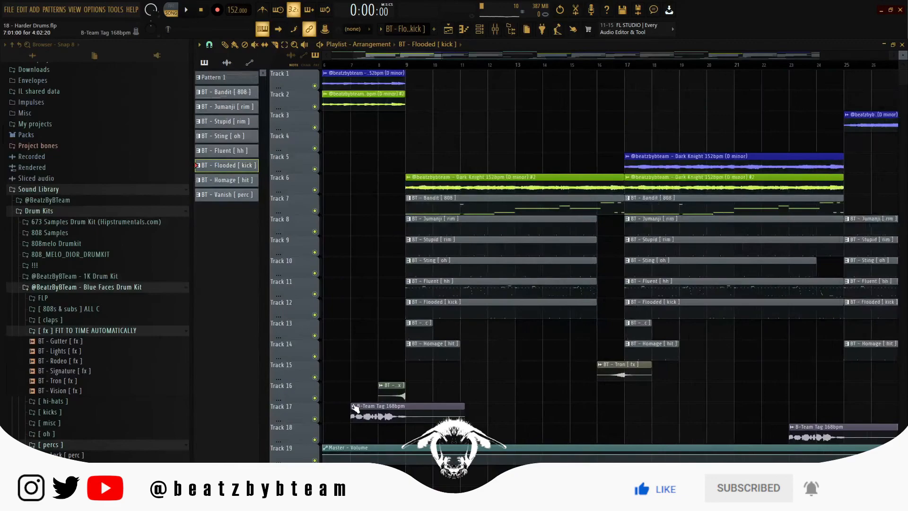
left_click_drag(369, 384, 431, 400)
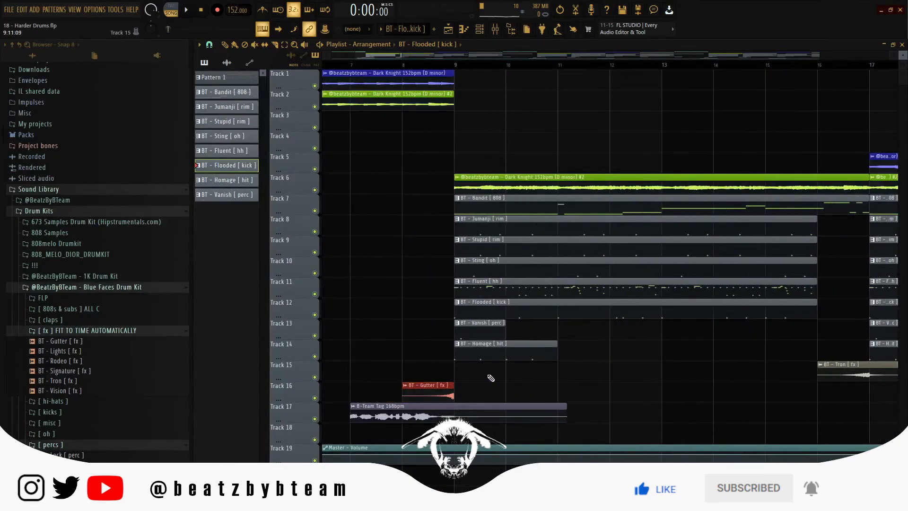
scroll(362, 377, "down", 8)
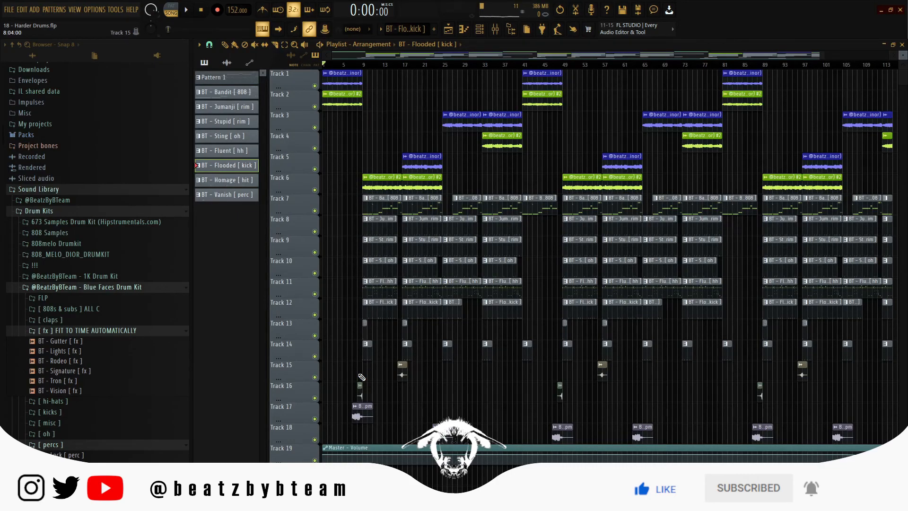
key("space")
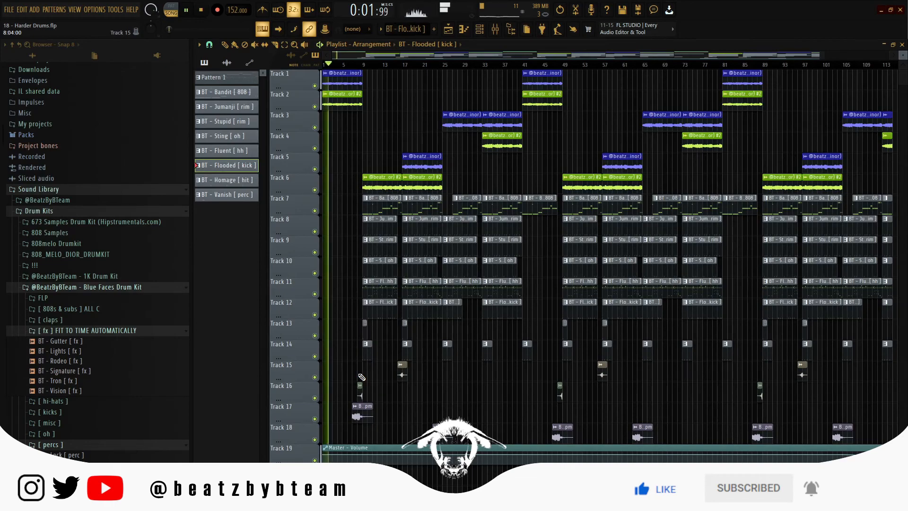